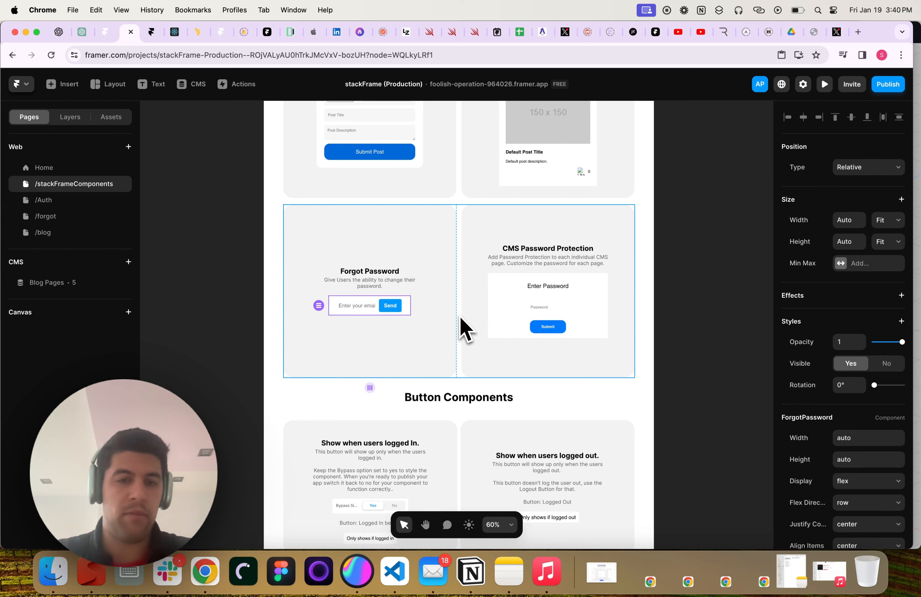
Select the CMS Password Protection example card on the stackFrame components overview
{"action": "left_click", "coordinate": [543, 322]}
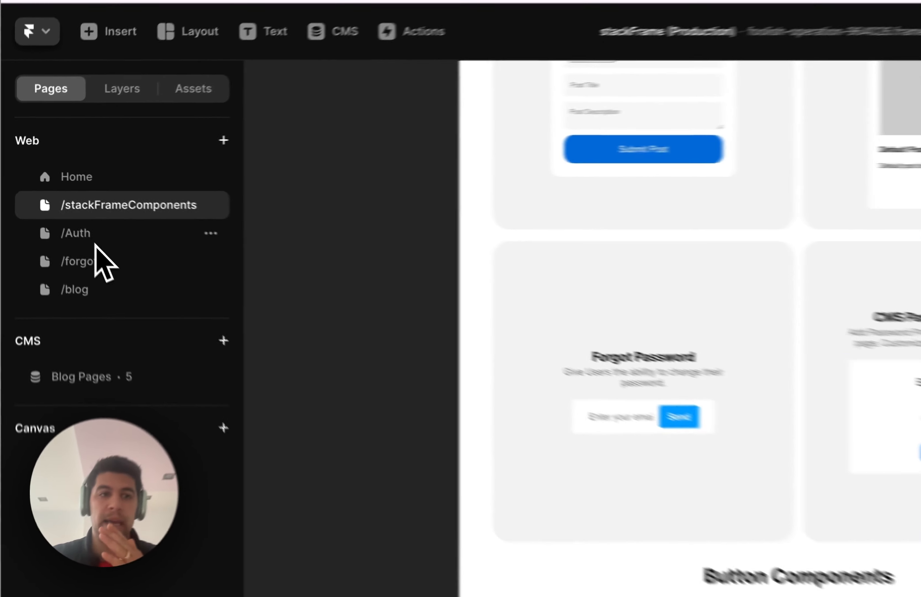
Open the /forgot page and drop the ForgotPassword component from Assets onto its Desktop frame
{"action": "left_click", "coordinate": [53, 205]}
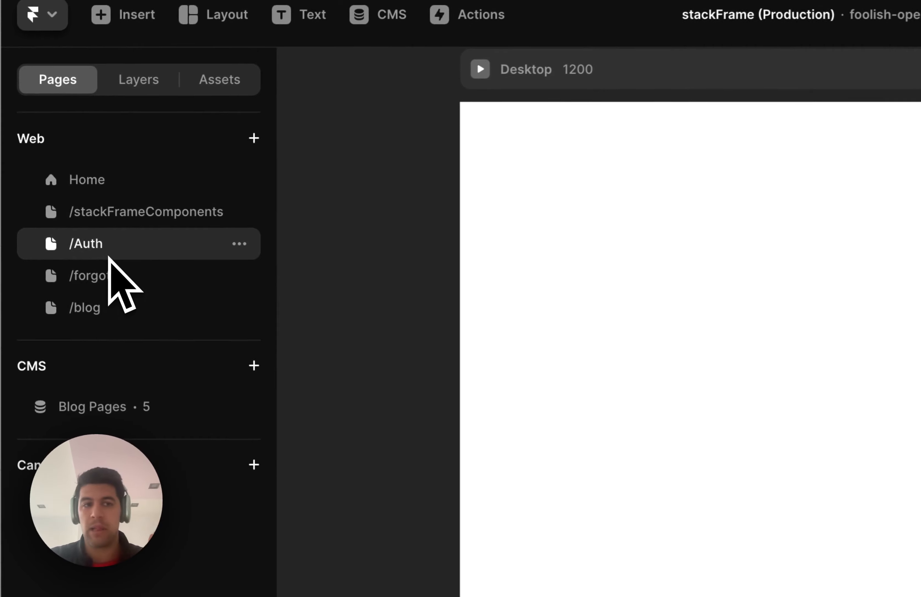
{"action": "left_click", "coordinate": [55, 217]}
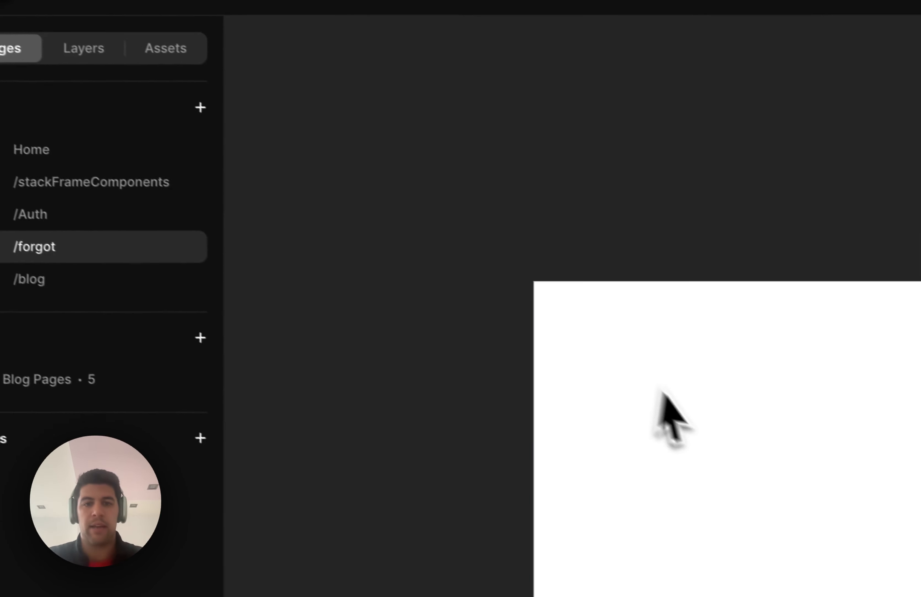
{"action": "scroll", "coordinate": [720, 420], "scroll_direction": "down", "scroll_amount": 5}
{"action": "scroll", "coordinate": [748, 426], "scroll_direction": "up", "scroll_amount": 8}
{"action": "scroll", "coordinate": [764, 431], "scroll_direction": "down", "scroll_amount": 8}
{"action": "scroll", "coordinate": [687, 391], "scroll_direction": "up", "scroll_amount": 5}
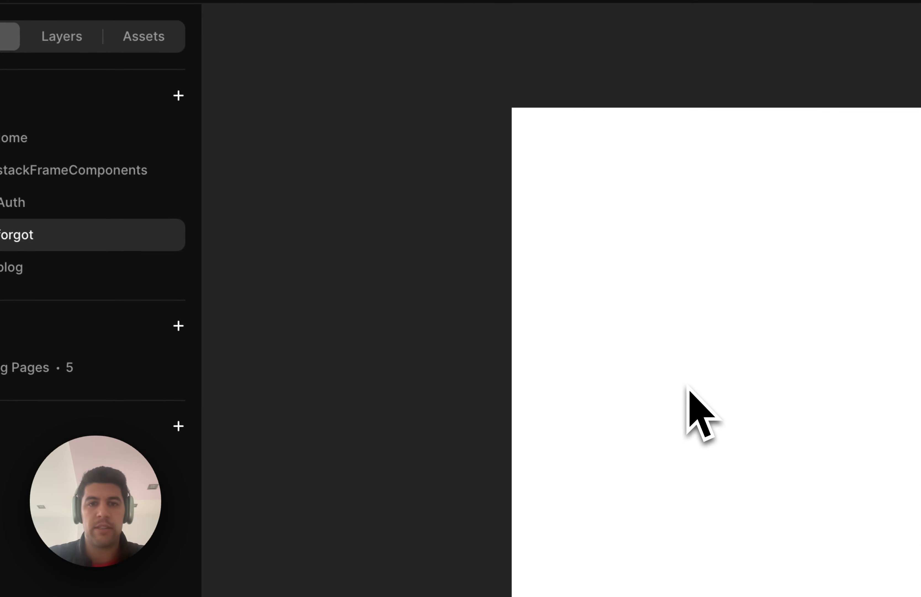
{"action": "left_click", "coordinate": [143, 36]}
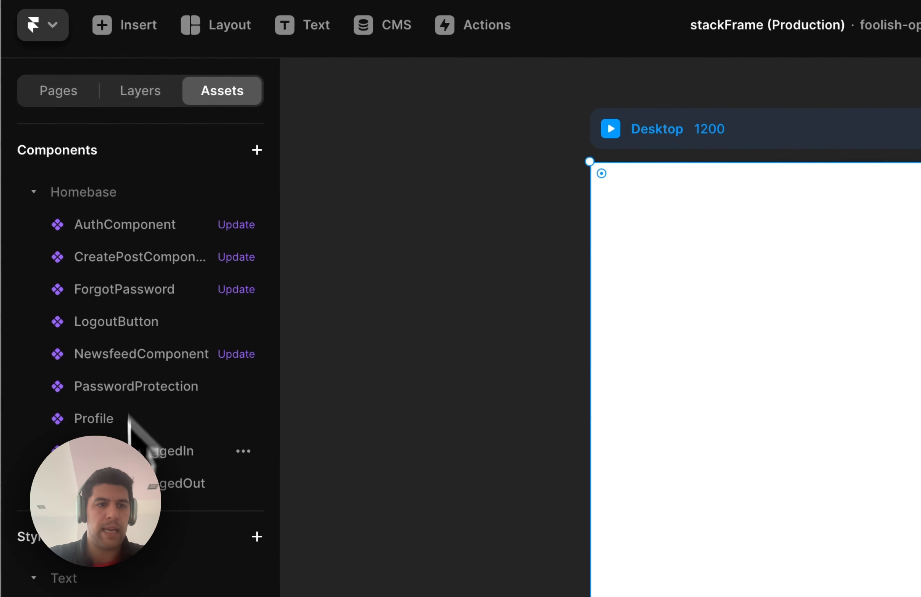
{"action": "left_click_drag", "start_coordinate": [78, 300], "coordinate": [872, 387]}
{"action": "mouse_move", "coordinate": [618, 273]}
{"action": "left_mouse_down"}
{"action": "mouse_move", "coordinate": [636, 294]}
{"action": "mouse_move", "coordinate": [627, 271]}
{"action": "left_mouse_up"}
Give the ForgotPassword form a fixed width of 400 px
{"action": "key", "text": "super+p"}
{"action": "scroll", "coordinate": [632, 304], "scroll_direction": "up", "scroll_amount": 3}
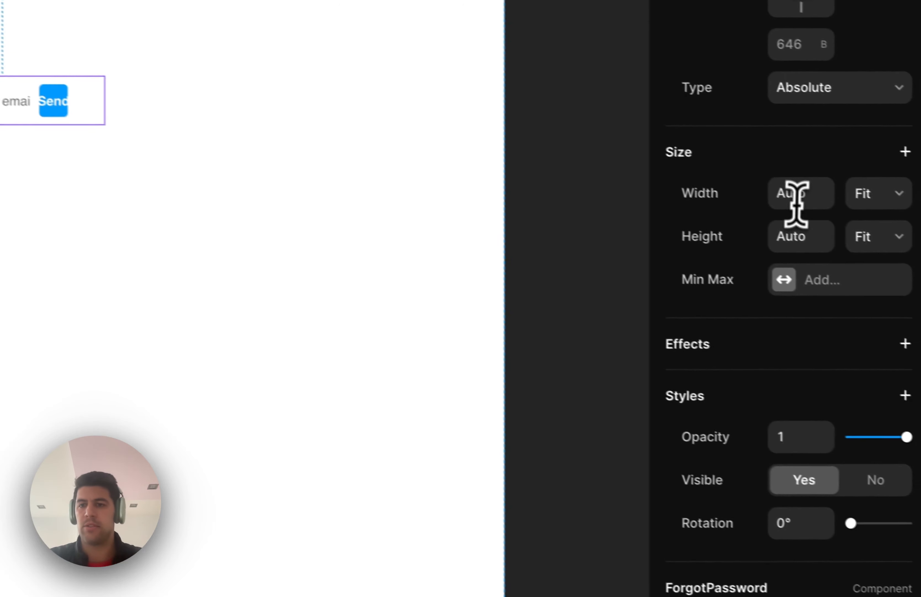
{"action": "left_click_drag", "start_coordinate": [779, 189], "coordinate": [756, 185]}
{"action": "type", "text": "300p"}
{"action": "key", "text": "Return"}
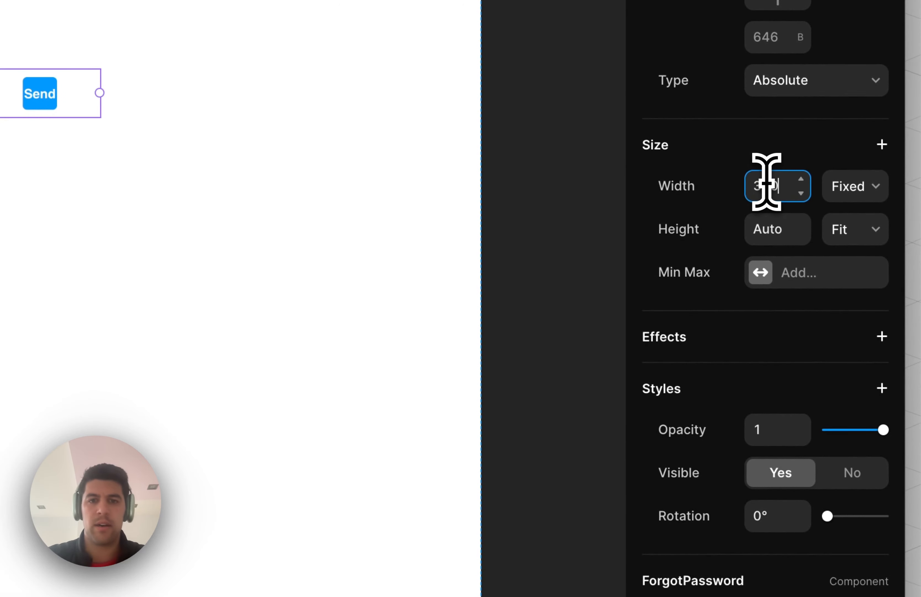
{"action": "double_click", "coordinate": [767, 182]}
{"action": "type", "text": "400px"}
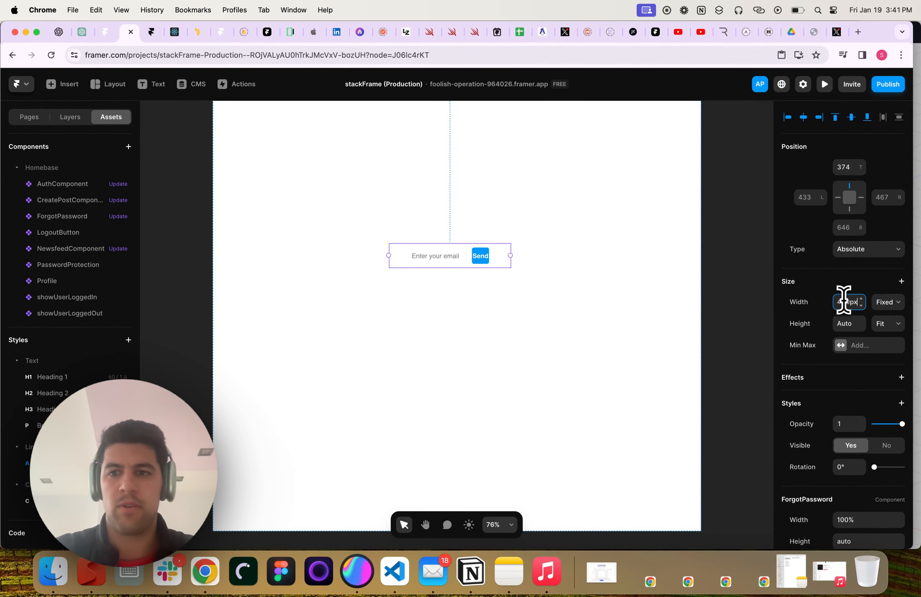
{"action": "key", "text": "Return"}
Change the ForgotPassword component's Button Width from 15% to 25%
{"action": "scroll", "coordinate": [833, 461], "scroll_direction": "down", "scroll_amount": 5}
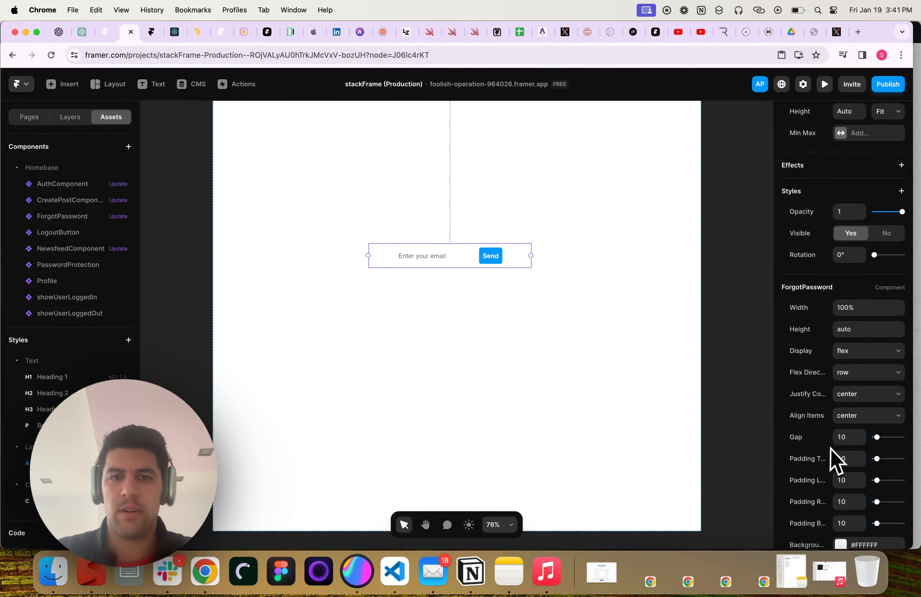
{"action": "scroll", "coordinate": [841, 458], "scroll_direction": "down", "scroll_amount": 15}
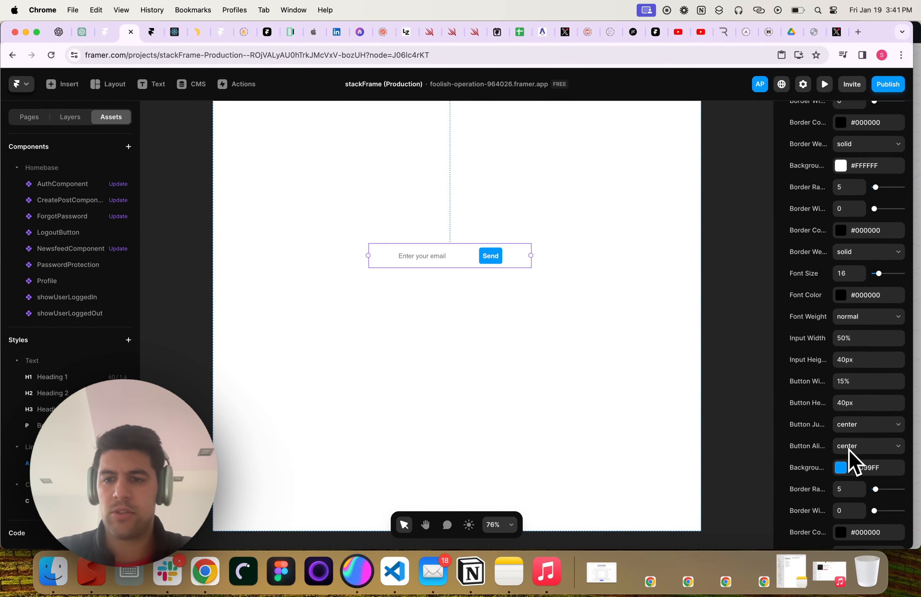
{"action": "scroll", "coordinate": [858, 351], "scroll_direction": "down", "scroll_amount": 10}
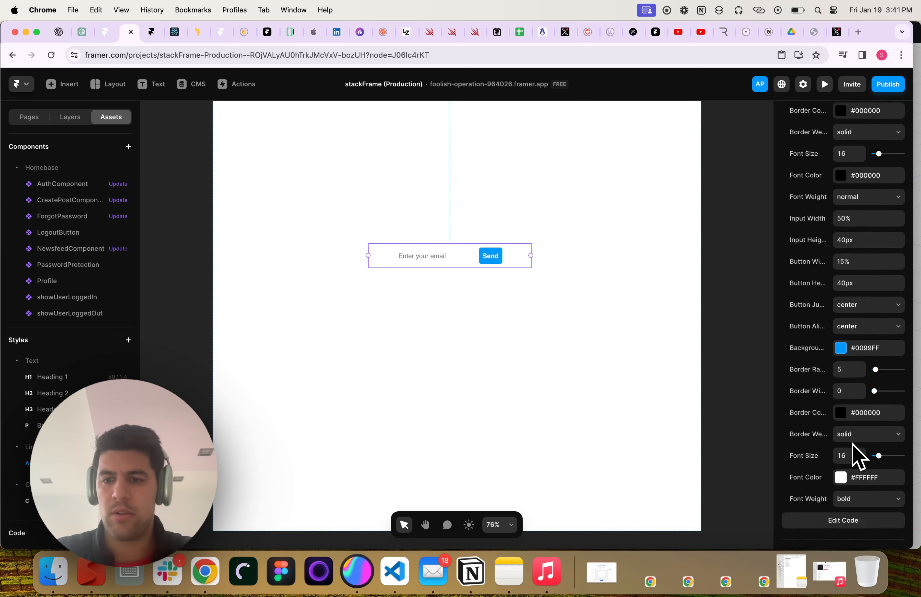
{"action": "scroll", "coordinate": [861, 416], "scroll_direction": "up", "scroll_amount": 8}
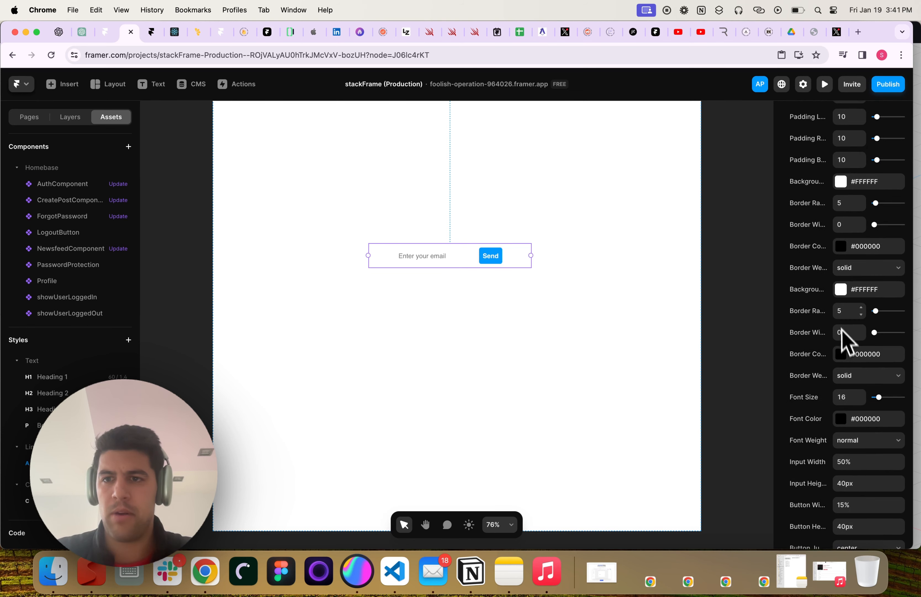
{"action": "scroll", "coordinate": [861, 423], "scroll_direction": "down", "scroll_amount": 2}
{"action": "left_click_drag", "start_coordinate": [771, 412], "coordinate": [739, 410]}
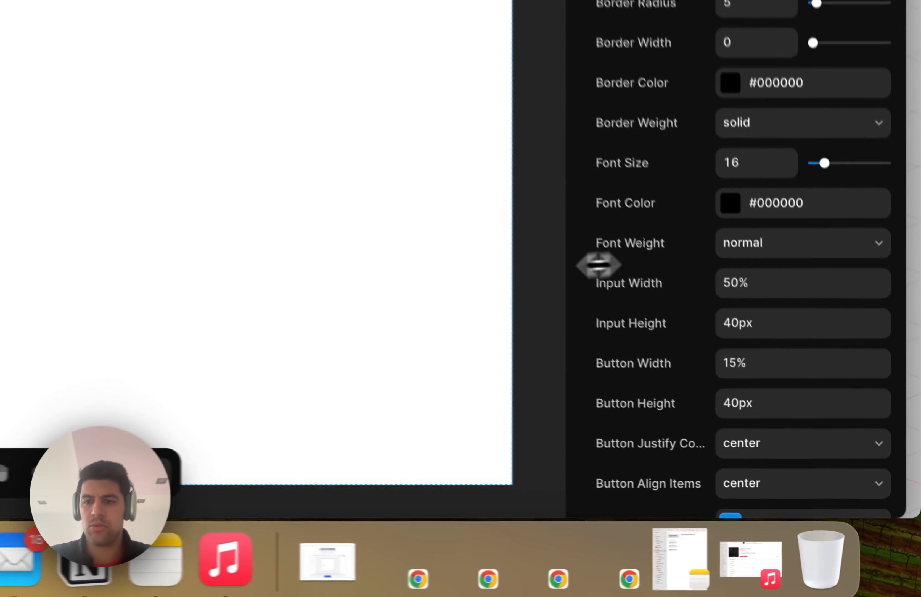
{"action": "double_click", "coordinate": [756, 362]}
{"action": "type", "text": "2"}
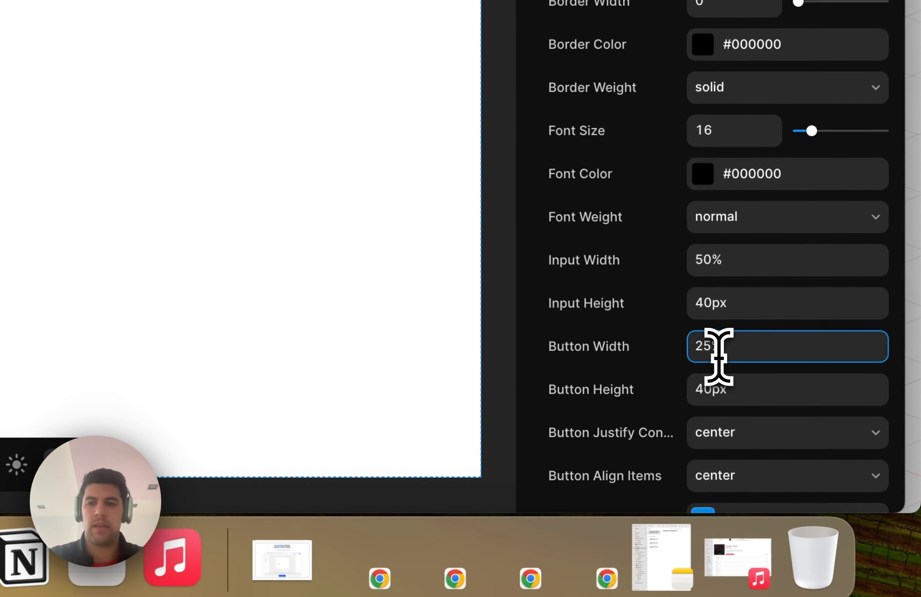
{"action": "type", "text": "5"}
{"action": "scroll", "coordinate": [636, 187], "scroll_direction": "up", "scroll_amount": 6}
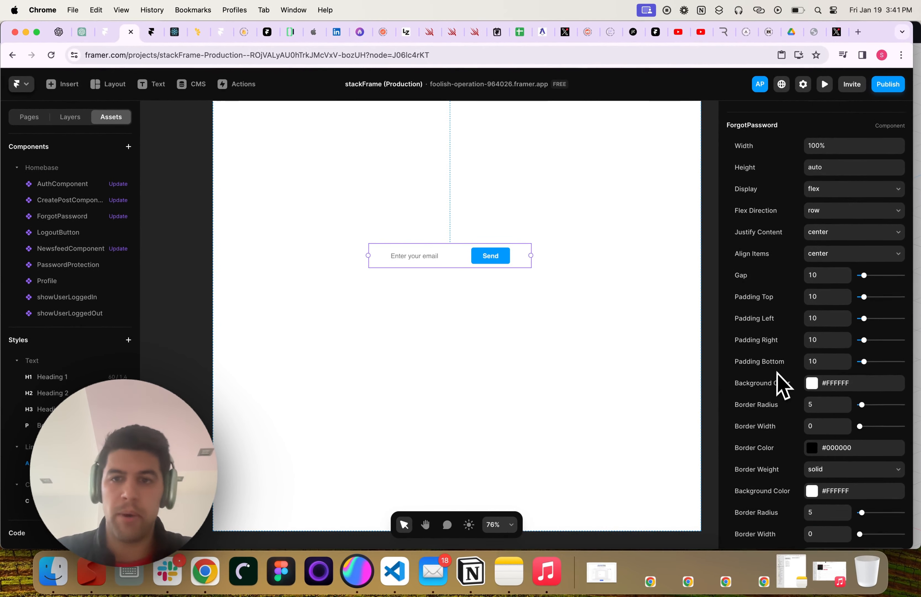
{"action": "scroll", "coordinate": [779, 384], "scroll_direction": "down", "scroll_amount": 1}
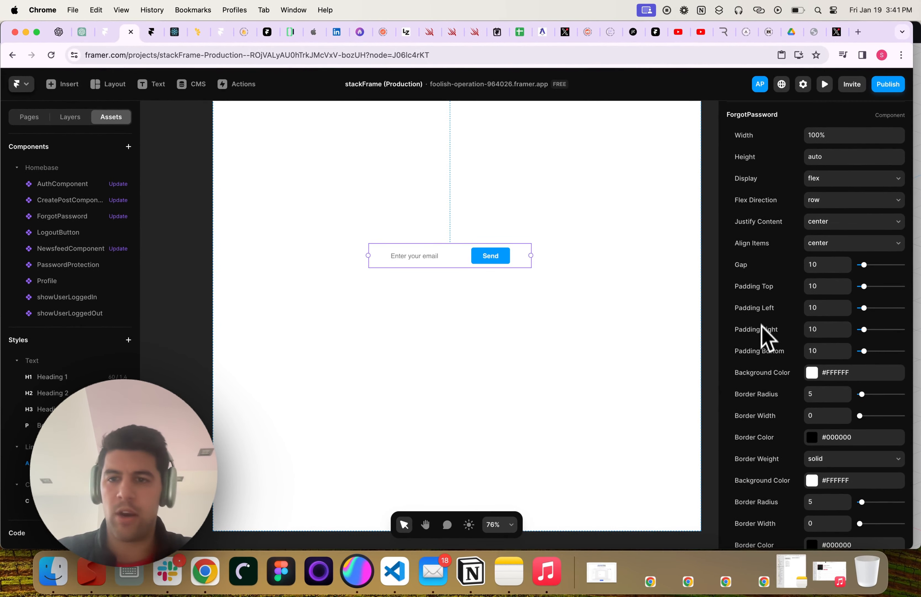
{"action": "scroll", "coordinate": [769, 337], "scroll_direction": "down", "scroll_amount": 3}
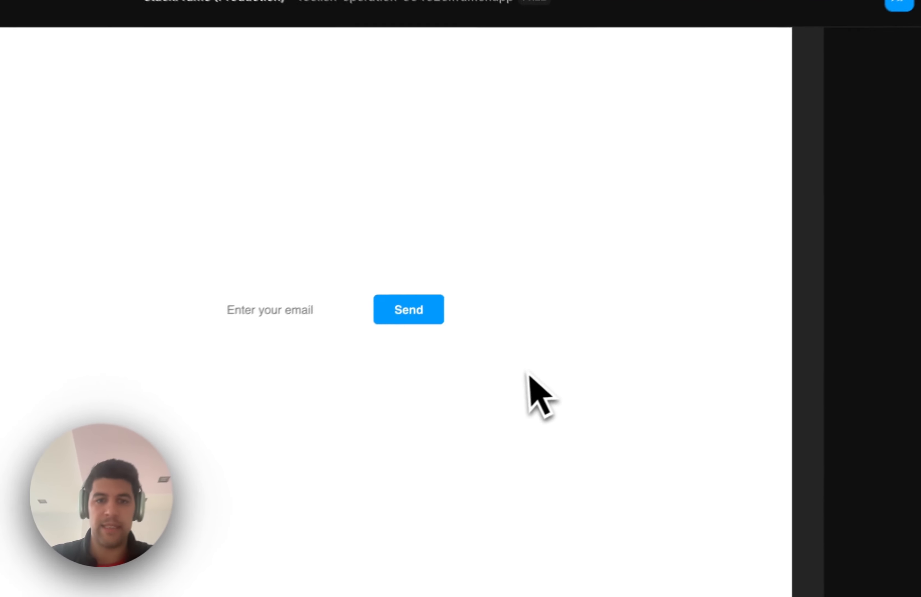
{"action": "scroll", "coordinate": [730, 214], "scroll_direction": "up", "scroll_amount": 10}
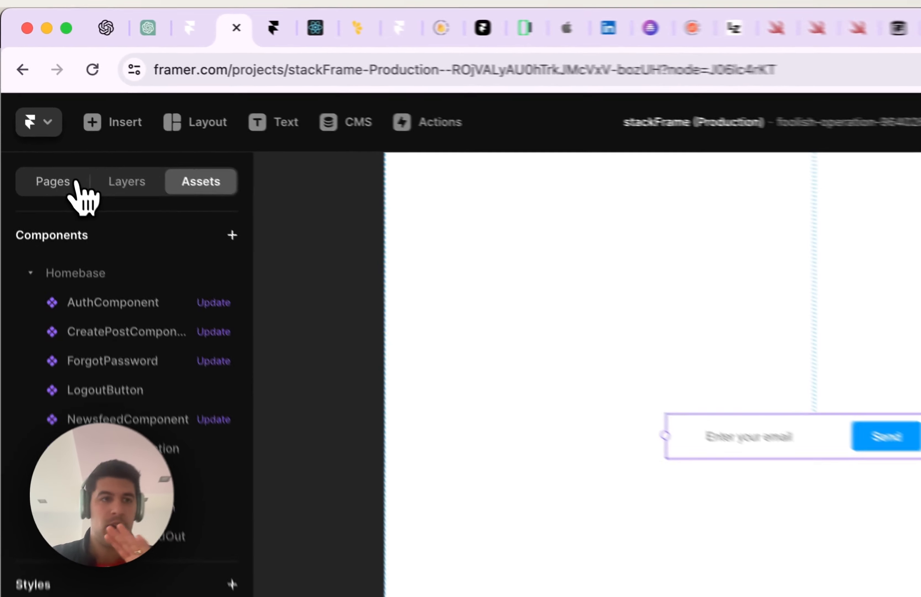
Go to the /Auth page from the site's Pages list
{"action": "left_click", "coordinate": [38, 117]}
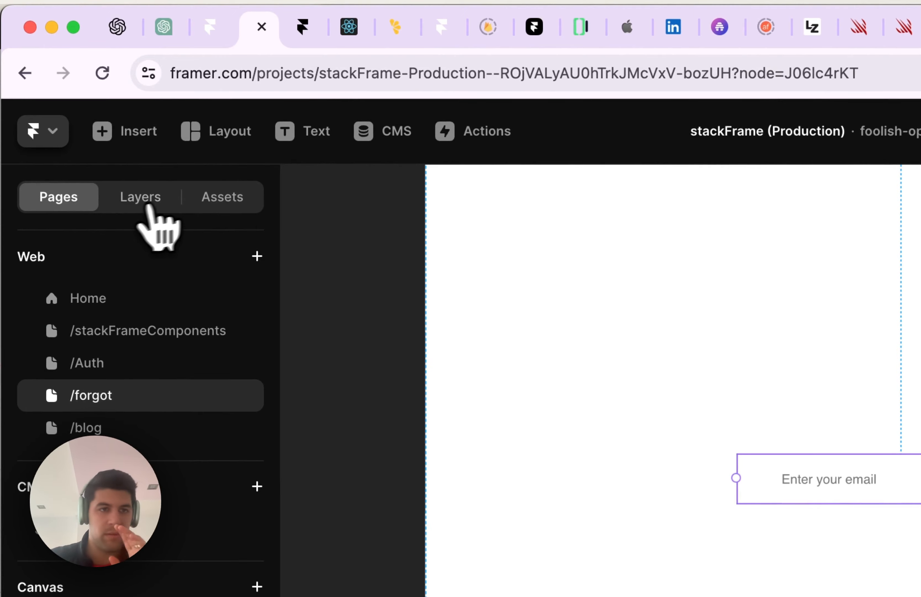
{"action": "left_click", "coordinate": [204, 198]}
{"action": "left_click", "coordinate": [155, 209]}
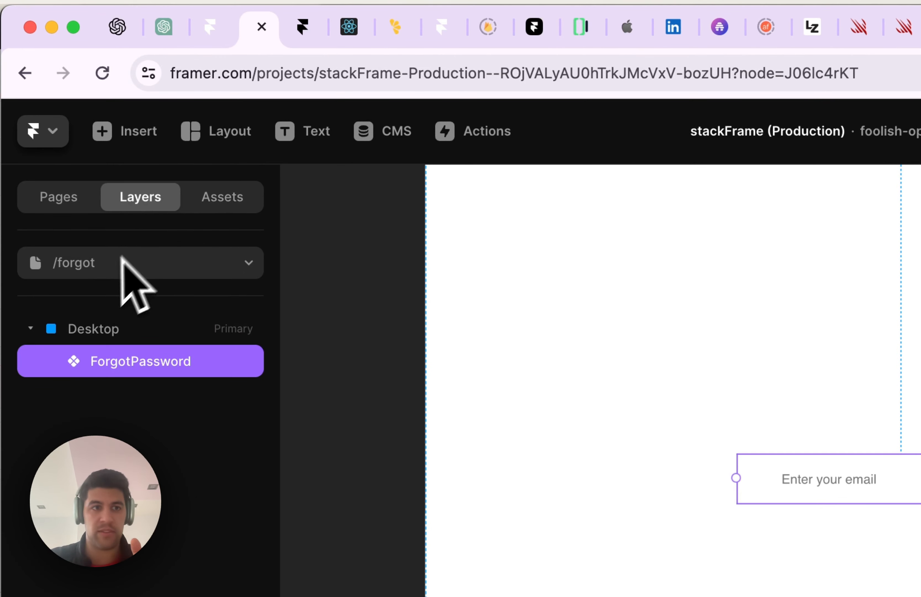
{"action": "left_click", "coordinate": [78, 209]}
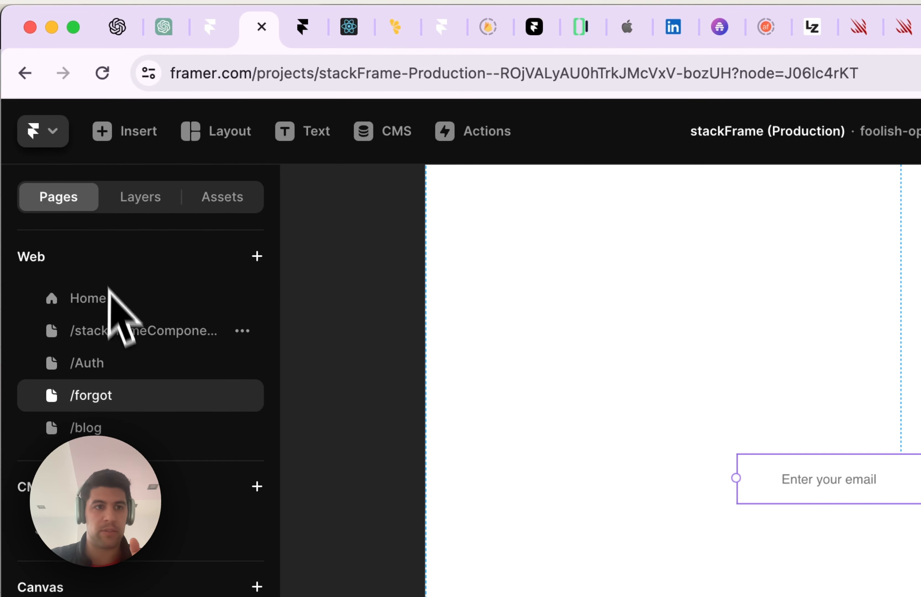
{"action": "left_click", "coordinate": [113, 368]}
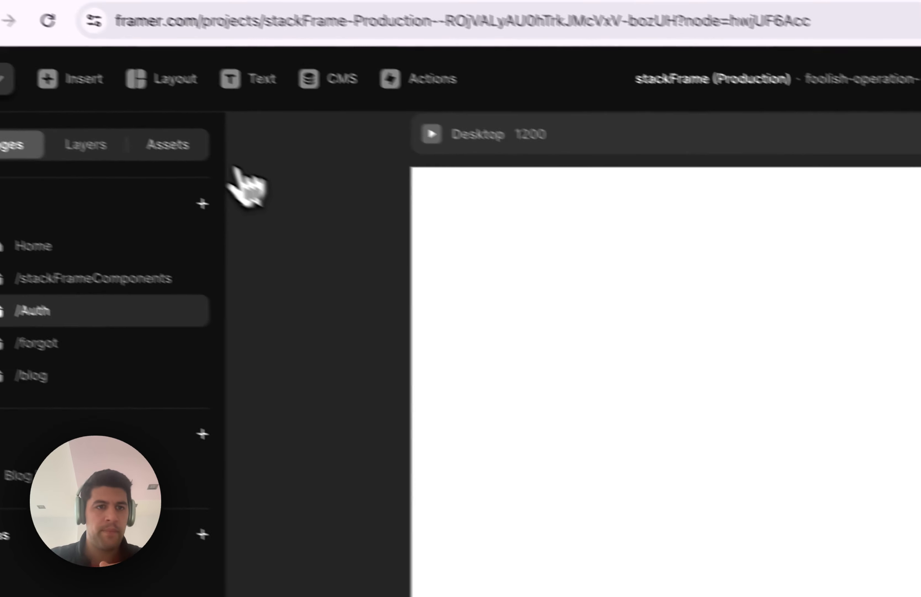
Drag AuthComponent from Assets onto the /Auth canvas and position the sign-in form
{"action": "left_click", "coordinate": [248, 205]}
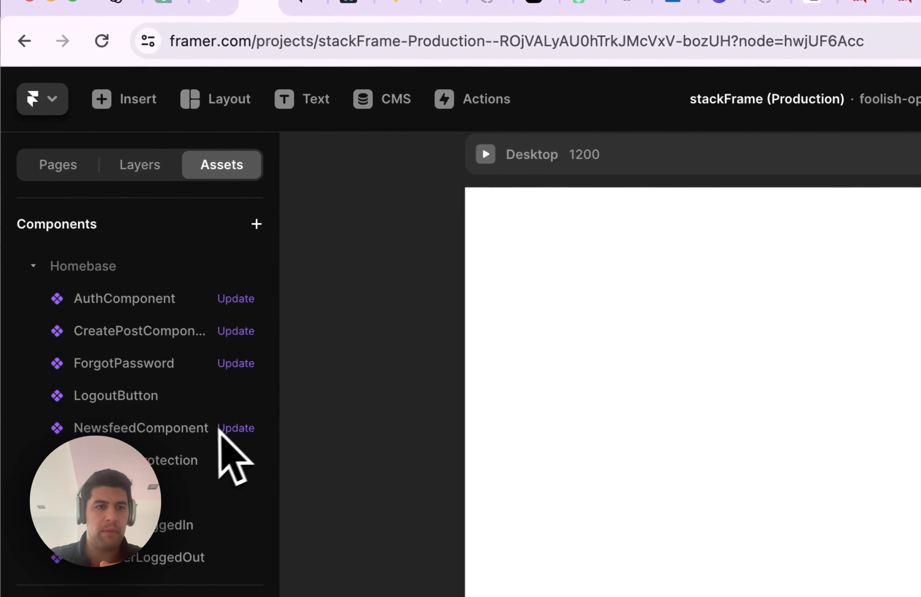
{"action": "left_click_drag", "start_coordinate": [124, 304], "coordinate": [910, 506]}
{"action": "left_click_drag", "start_coordinate": [587, 338], "coordinate": [558, 340]}
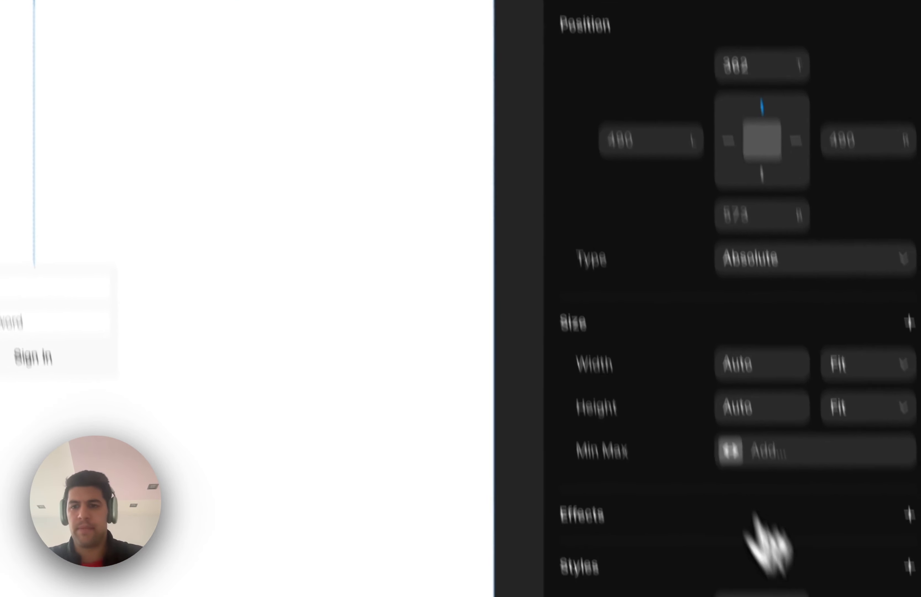
{"action": "scroll", "coordinate": [752, 512], "scroll_direction": "down", "scroll_amount": 4}
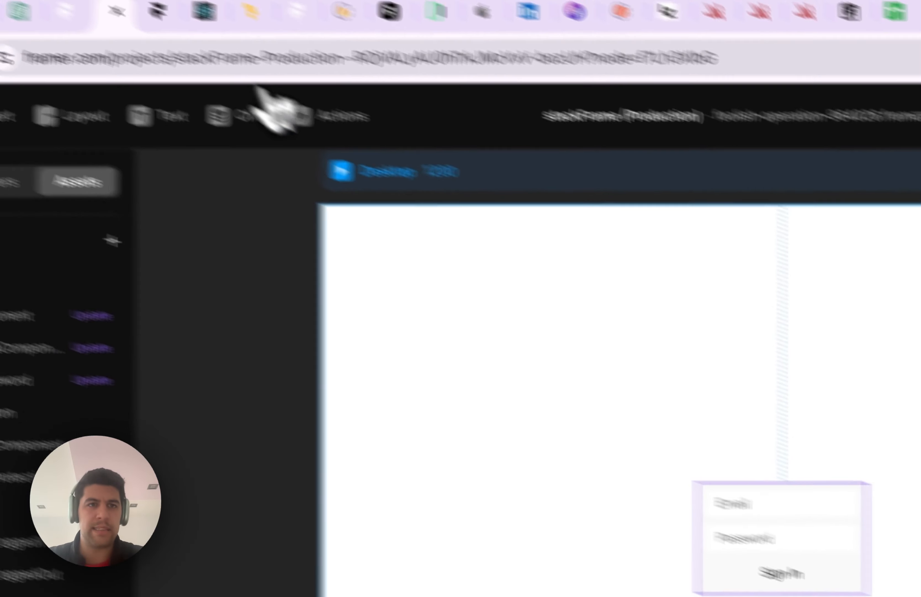
In stackFrame, reopen the project from the Dashboard, copy its Project ID, and return to Framer
{"action": "left_click", "coordinate": [209, 12]}
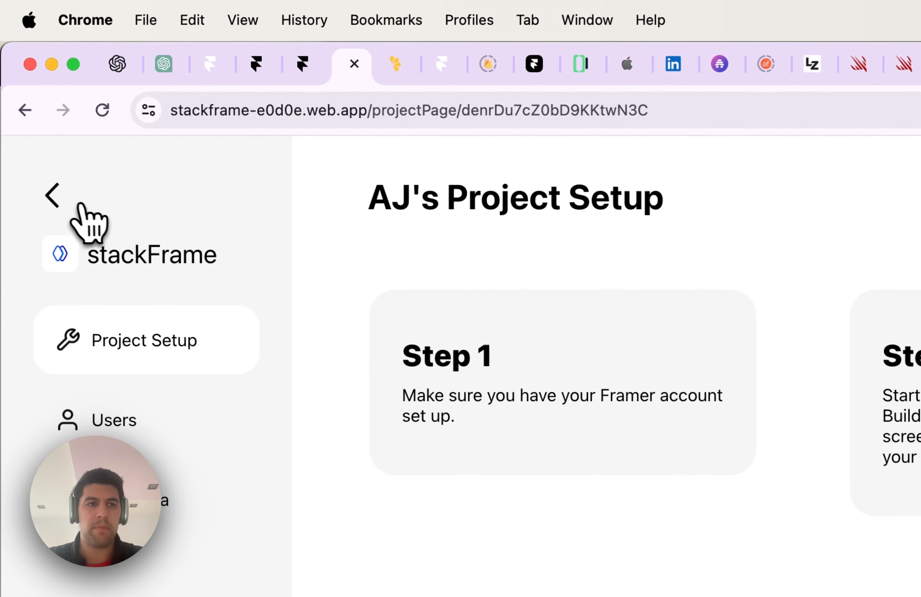
{"action": "left_click", "coordinate": [66, 198]}
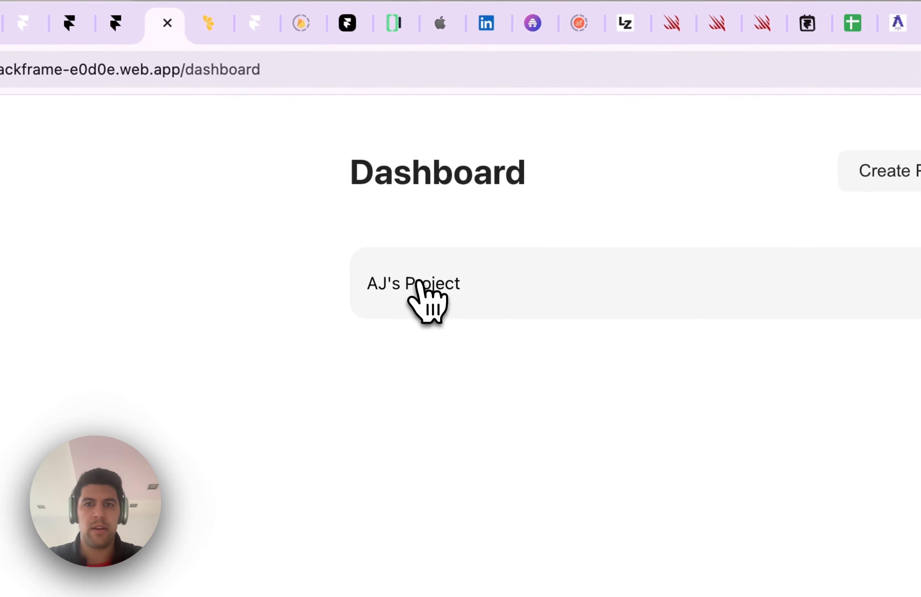
{"action": "left_click", "coordinate": [425, 286]}
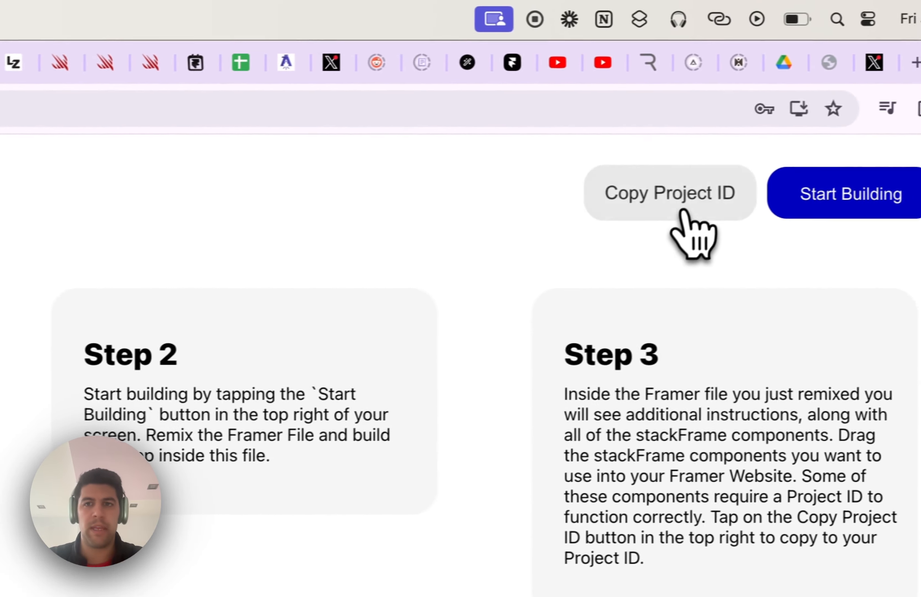
{"action": "left_click", "coordinate": [682, 214]}
{"action": "left_click", "coordinate": [328, 241]}
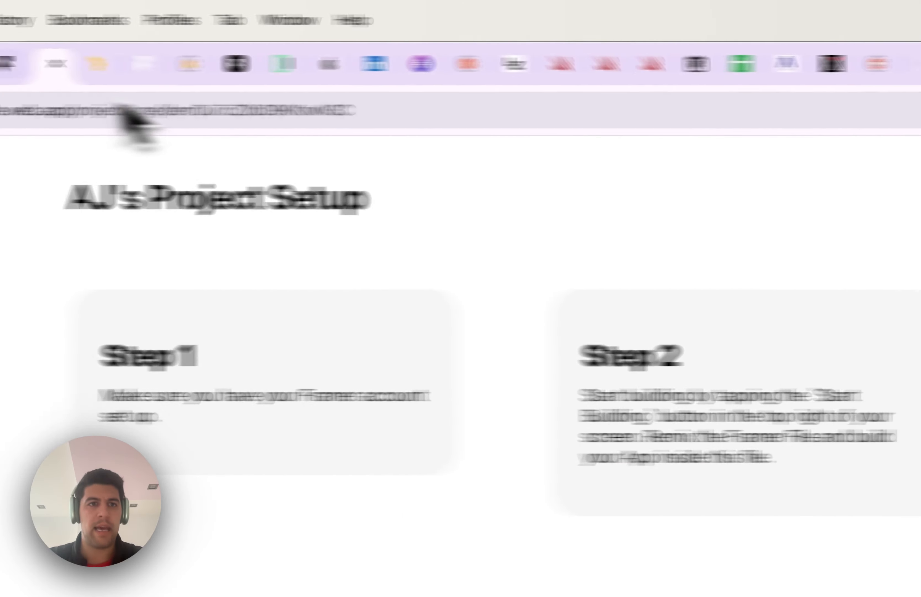
{"action": "left_click", "coordinate": [218, 64]}
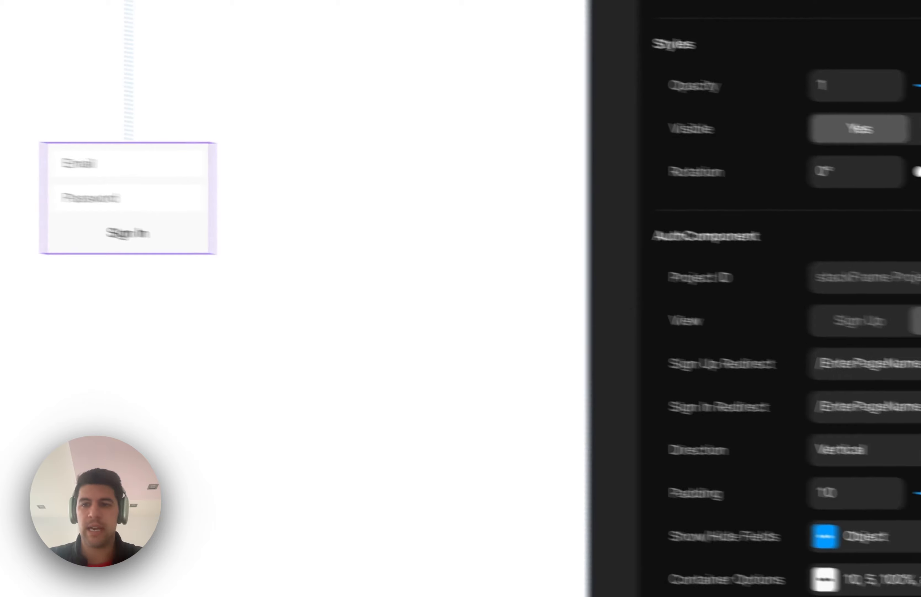
Paste the copied stackFrame ID into the AuthComponent's Project ID field and reselect the form
{"action": "left_click", "coordinate": [864, 273]}
{"action": "key", "text": "super+v"}
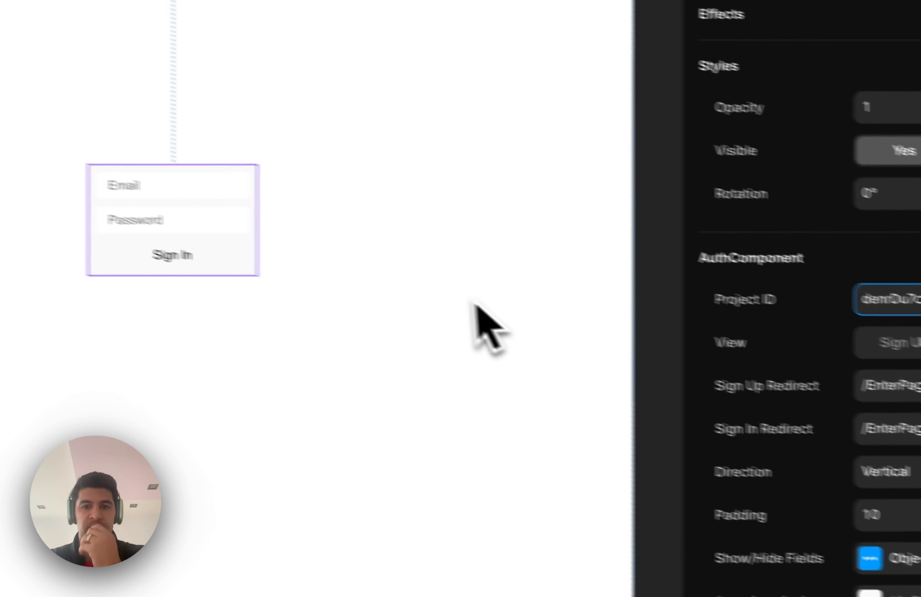
{"action": "left_click", "coordinate": [291, 234]}
{"action": "left_click", "coordinate": [254, 248]}
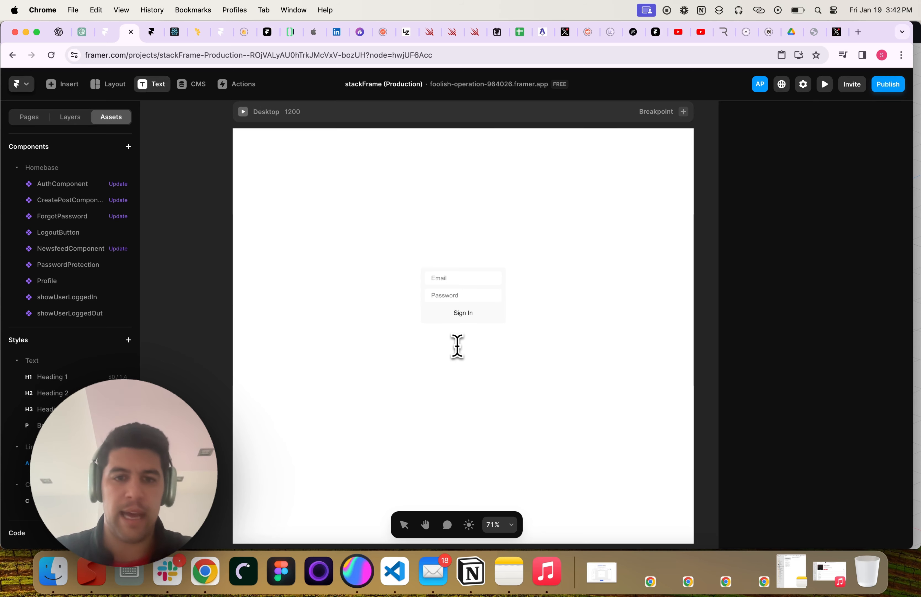
Add a 'Forgot Password' text layer and move it just below the sign-in form
{"action": "left_click", "coordinate": [457, 345]}
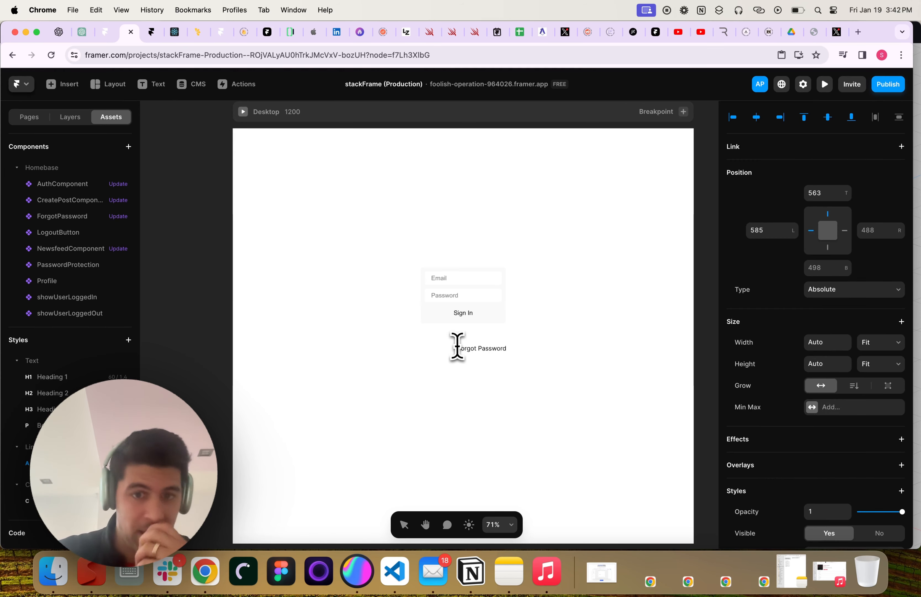
{"action": "key", "text": "Escape"}
{"action": "left_click_drag", "start_coordinate": [480, 346], "coordinate": [461, 339]}
{"action": "scroll", "coordinate": [795, 426], "scroll_direction": "down", "scroll_amount": 10}
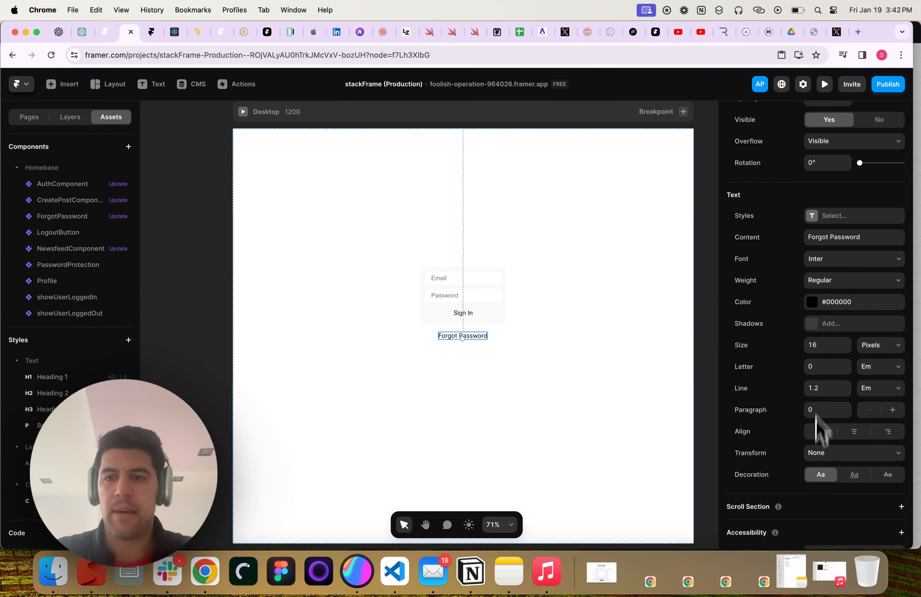
{"action": "scroll", "coordinate": [816, 413], "scroll_direction": "up", "scroll_amount": 10}
Link the Forgot Password text to the /forgot page
{"action": "left_click", "coordinate": [740, 156]}
{"action": "left_click", "coordinate": [740, 152]}
{"action": "left_click", "coordinate": [739, 148]}
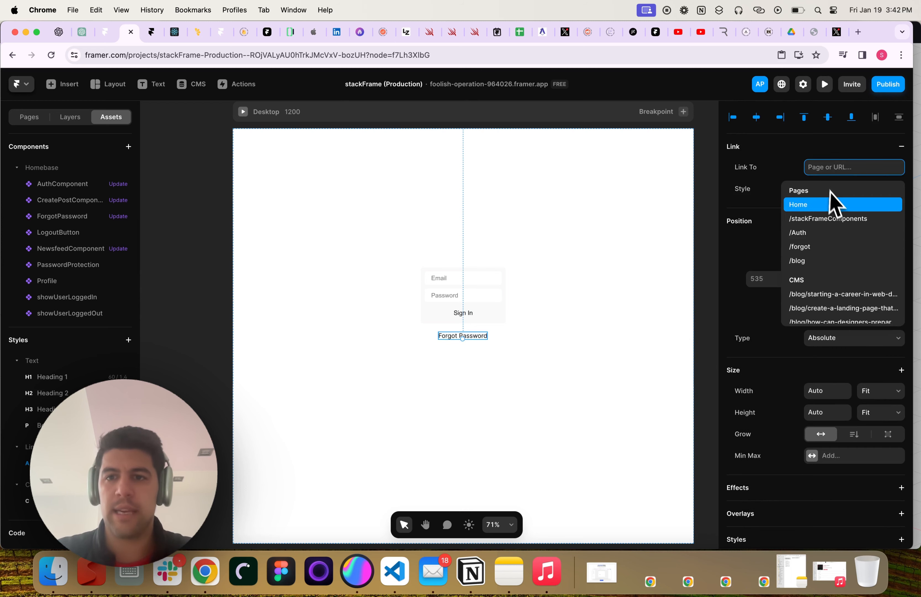
{"action": "left_click", "coordinate": [817, 246]}
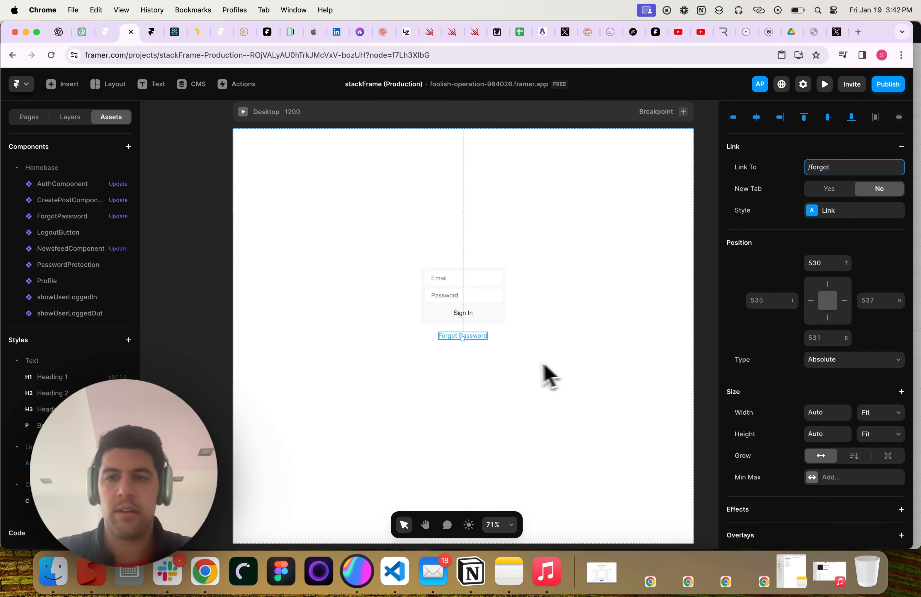
{"action": "left_click", "coordinate": [607, 356]}
{"action": "left_click", "coordinate": [467, 336]}
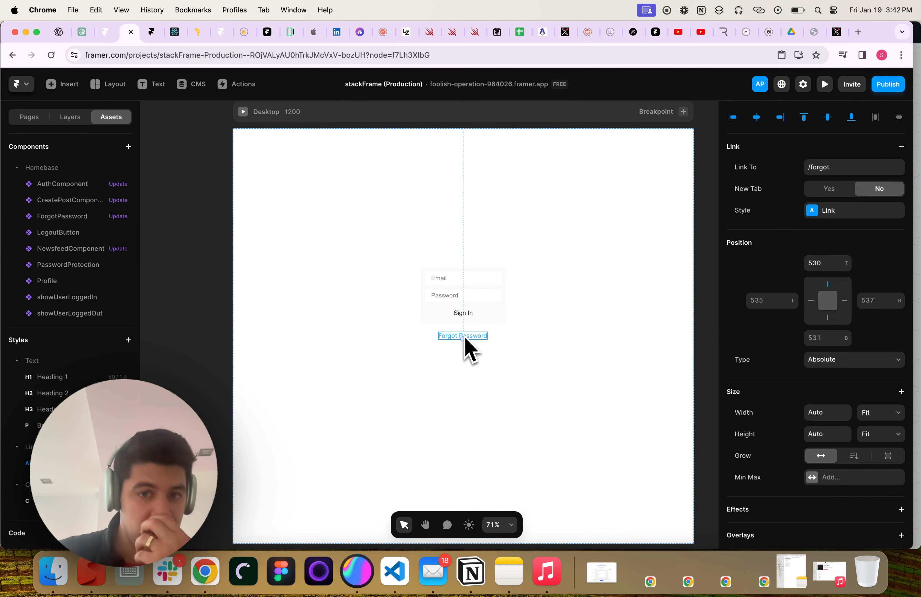
{"action": "left_click", "coordinate": [487, 316]}
Publish the site update and open a new tab for the live /Auth page
{"action": "left_click", "coordinate": [888, 84]}
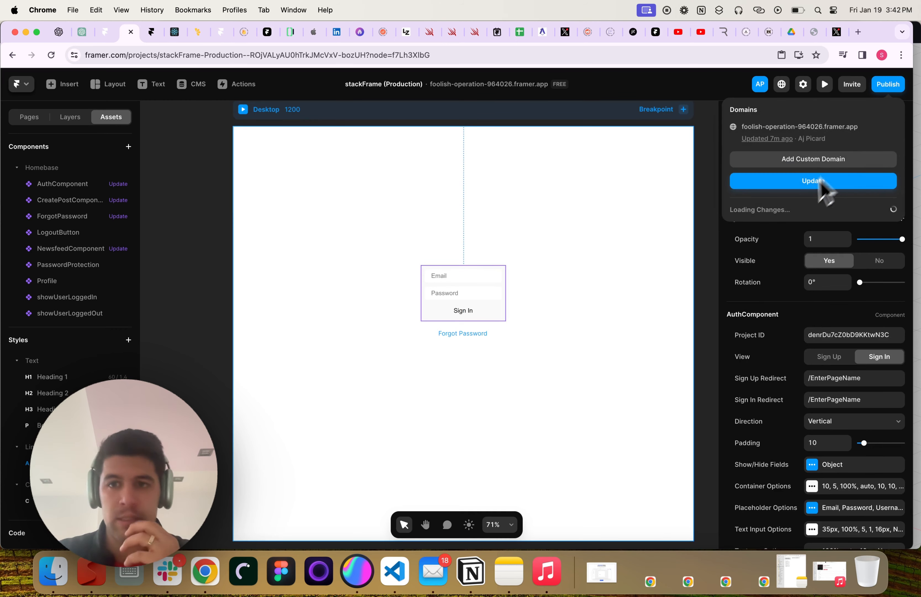
{"action": "left_click", "coordinate": [801, 185]}
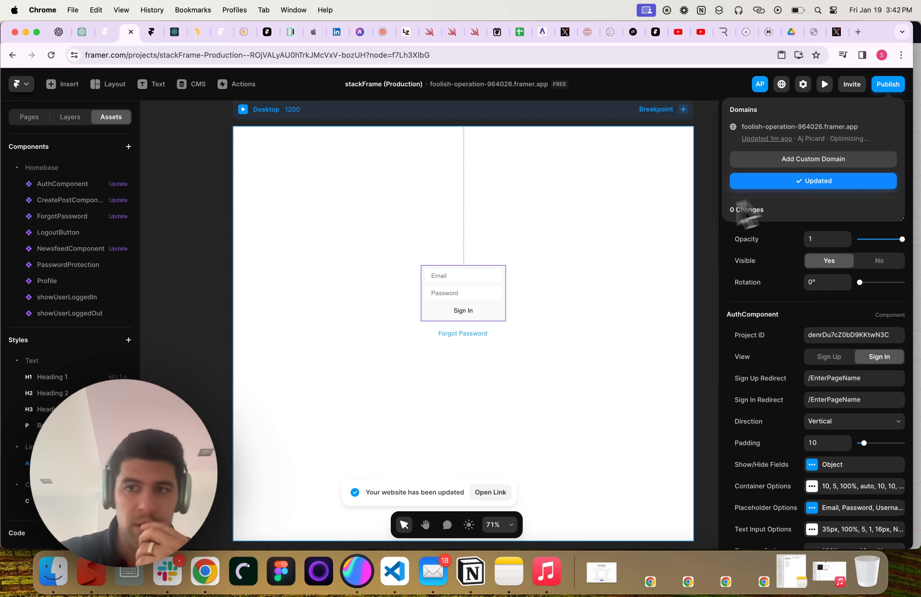
{"action": "left_click", "coordinate": [826, 127]}
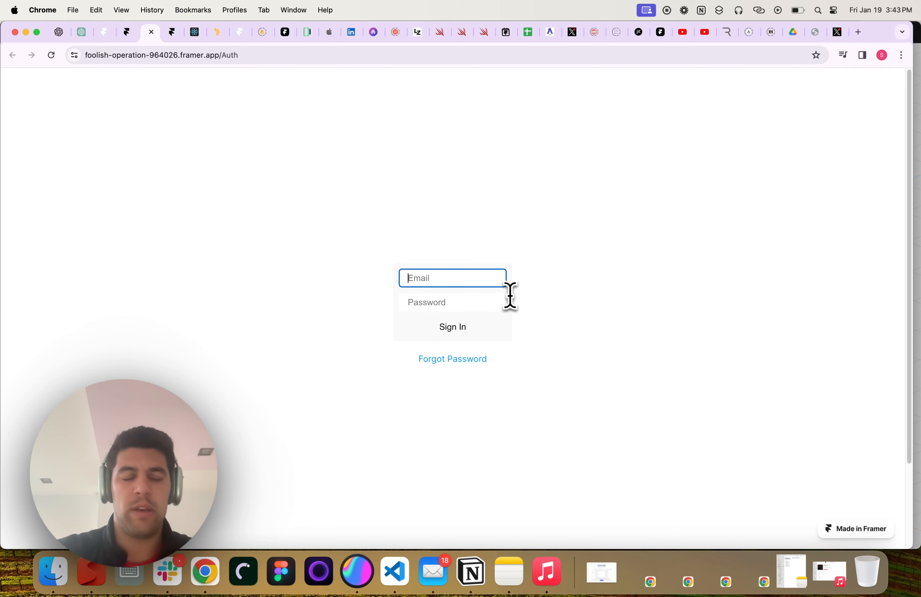
Check the stackFrame project's registered users, then return to the published sign-in page
{"action": "left_click", "coordinate": [196, 32]}
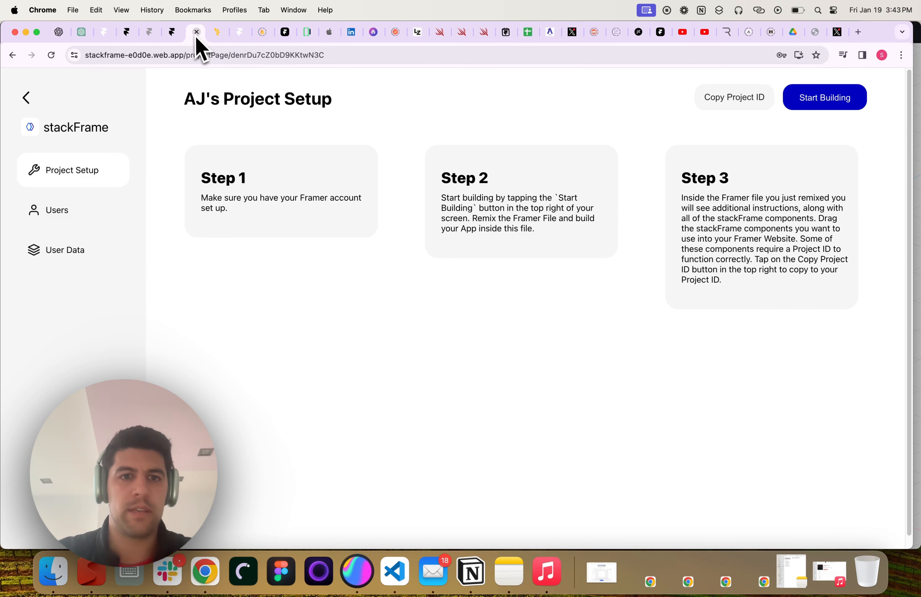
{"action": "left_click", "coordinate": [63, 209]}
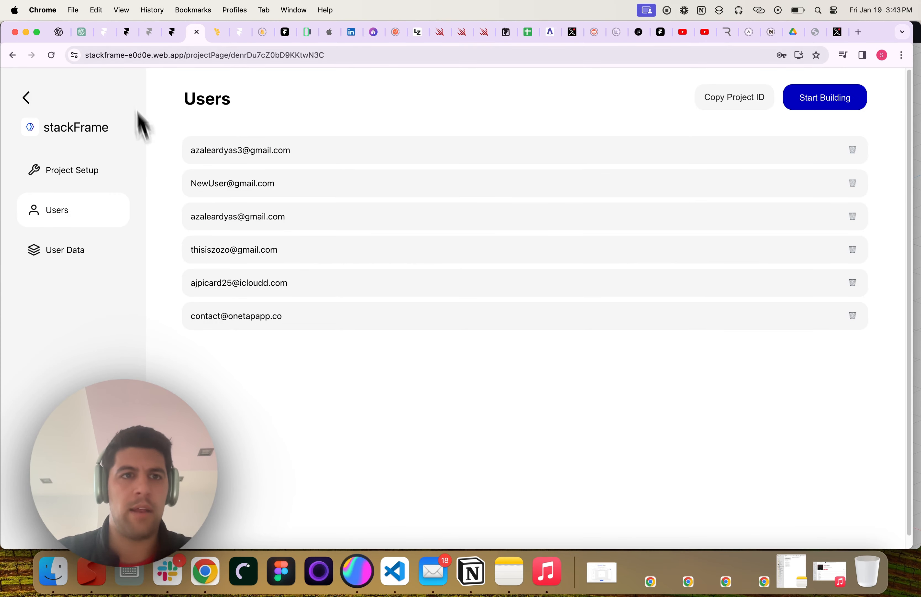
{"action": "left_click", "coordinate": [123, 33]}
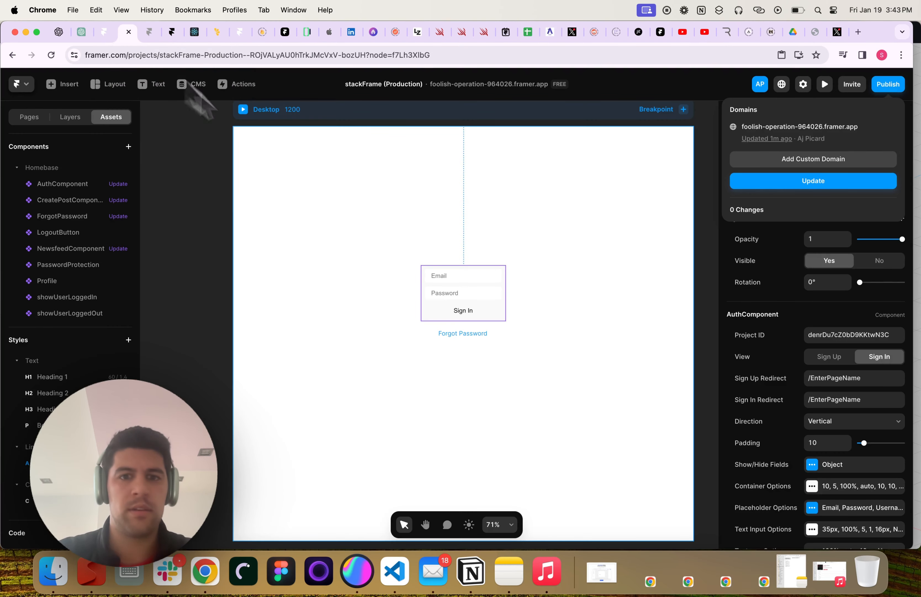
{"action": "left_click", "coordinate": [152, 33]}
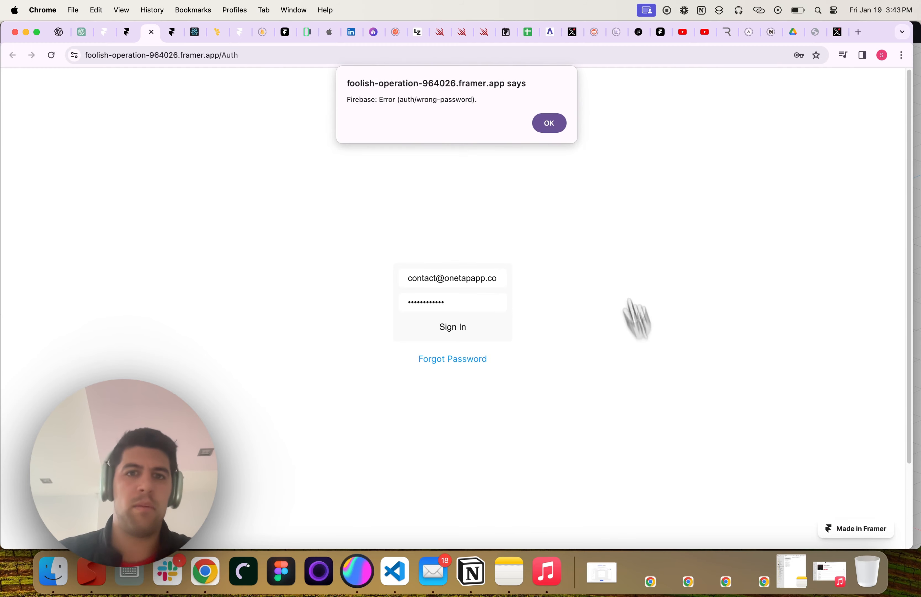
After the wrong-password error, request a reset for the account email on /forgot and open Mail
{"action": "left_click", "coordinate": [552, 123]}
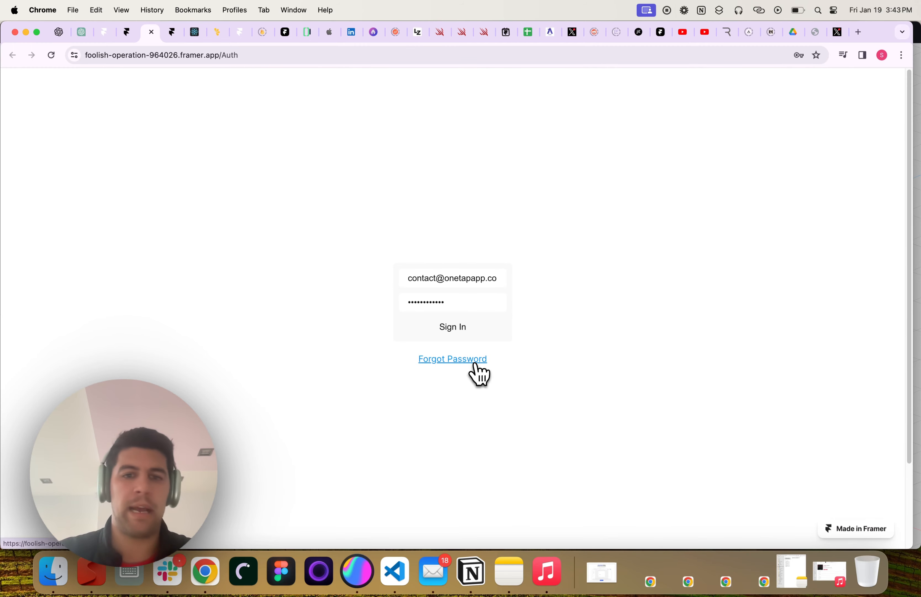
{"action": "left_click", "coordinate": [479, 372]}
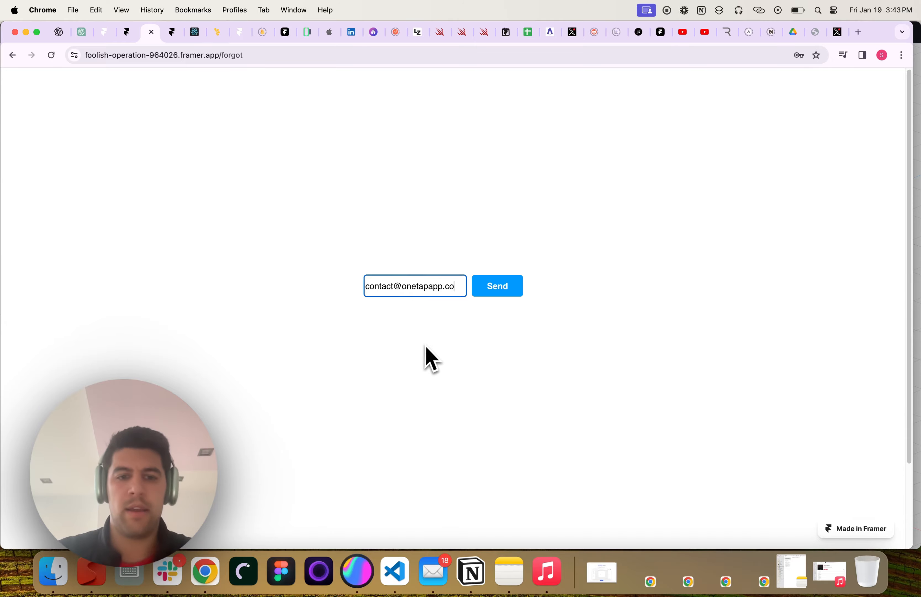
{"action": "left_click", "coordinate": [498, 290]}
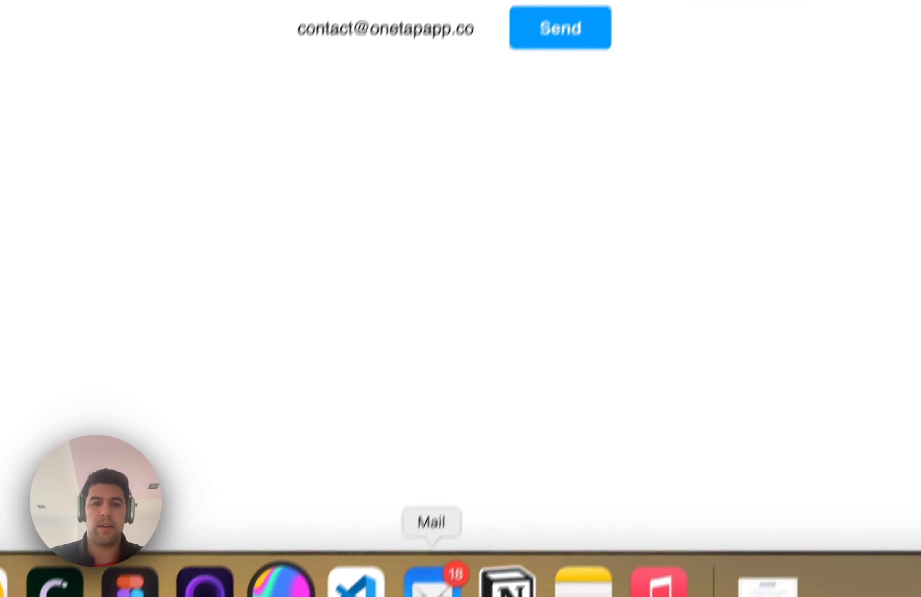
{"action": "left_click", "coordinate": [433, 571]}
Filter the iCloud inbox to unread, open the stackframe noreply reset email, and follow its link
{"action": "left_click", "coordinate": [259, 56]}
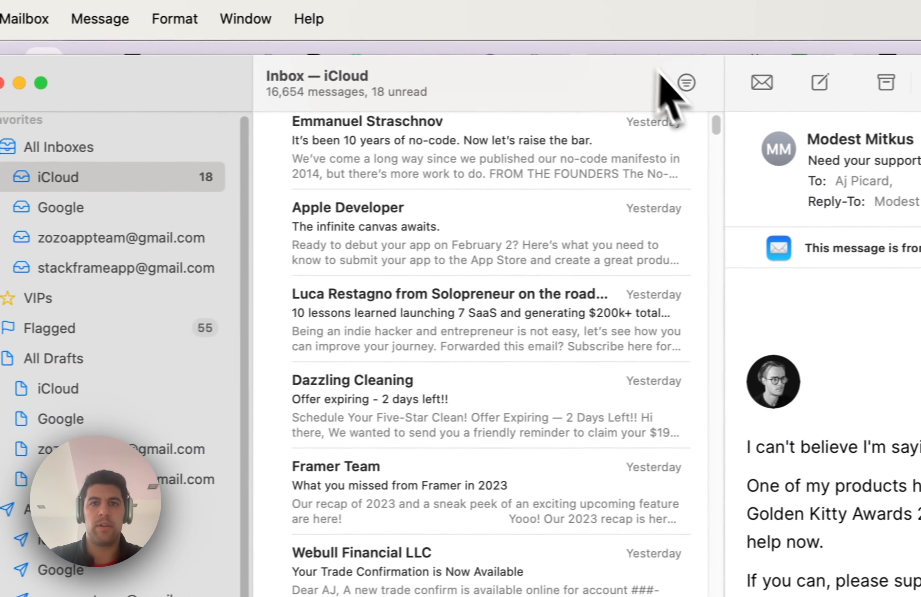
{"action": "left_click", "coordinate": [670, 84]}
{"action": "scroll", "coordinate": [644, 206], "scroll_direction": "up", "scroll_amount": 5}
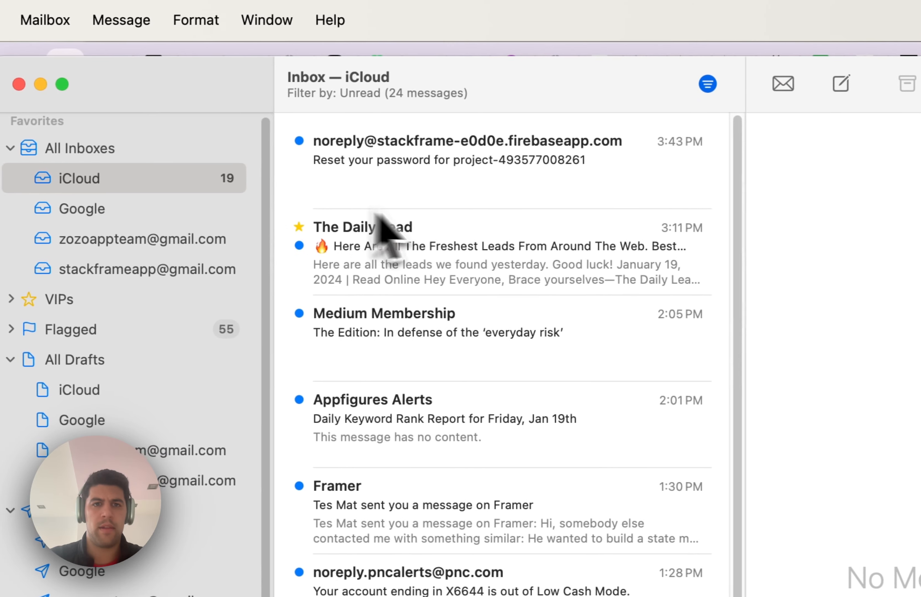
{"action": "left_click", "coordinate": [426, 174]}
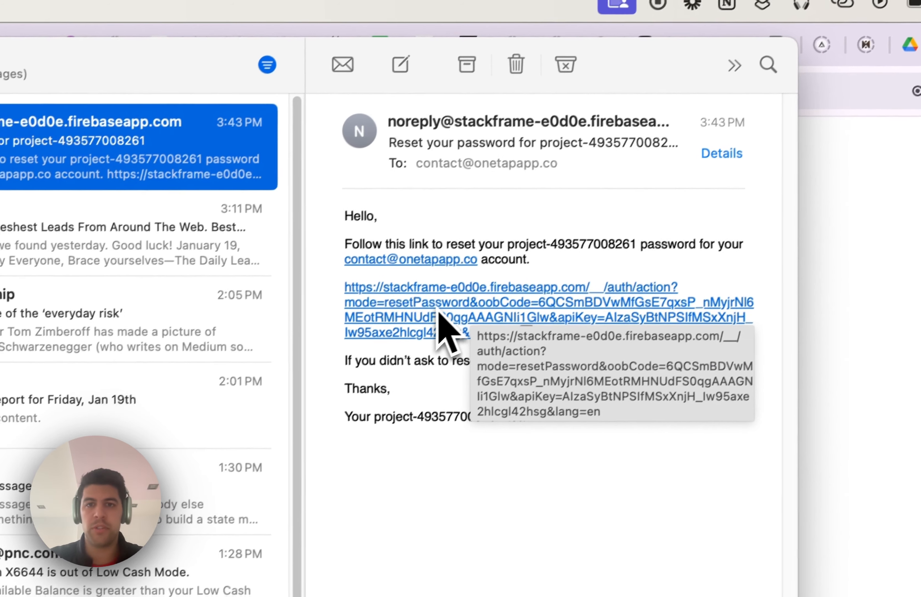
{"action": "left_click", "coordinate": [426, 326]}
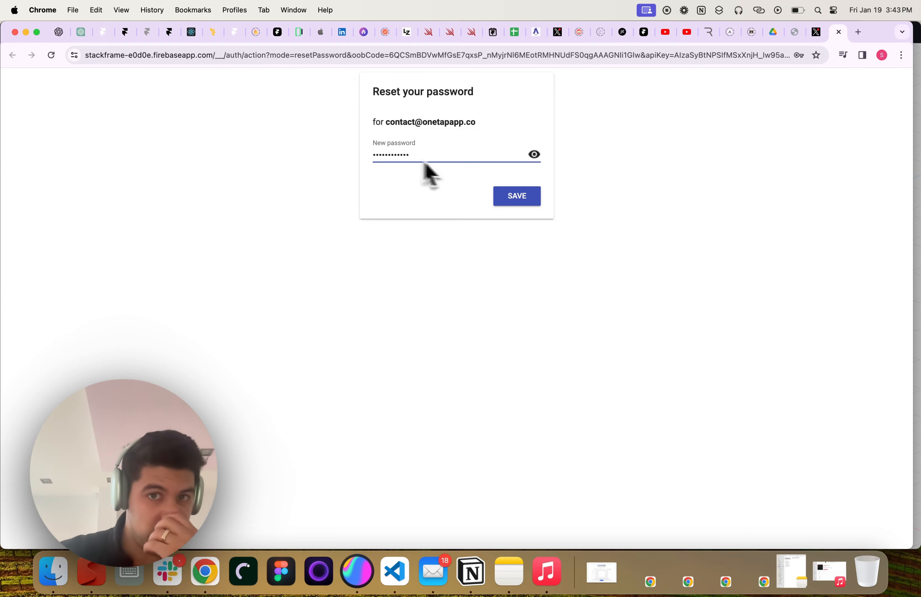
Save the new Firebase password, close the reset tab, and return to the live site
{"action": "left_click", "coordinate": [512, 195]}
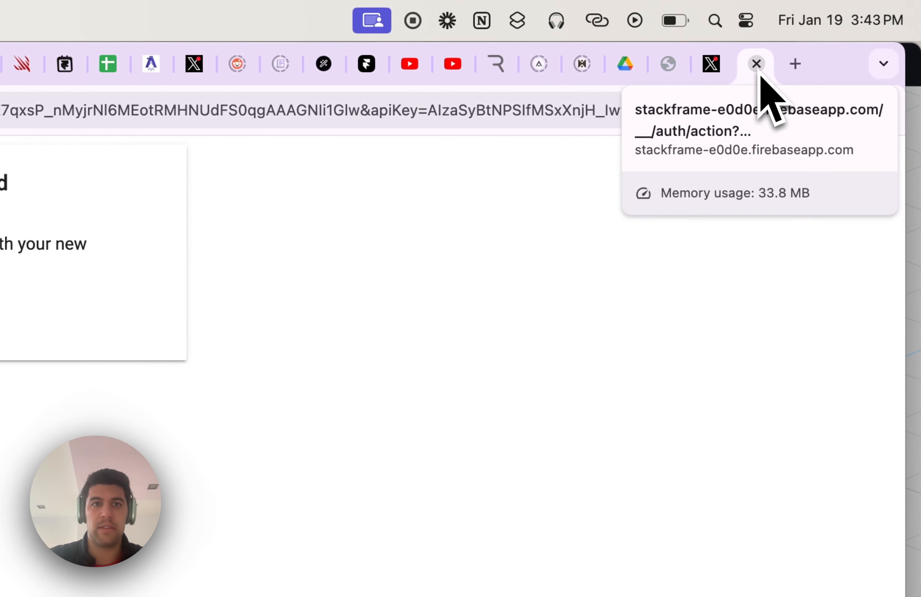
{"action": "left_click", "coordinate": [758, 67]}
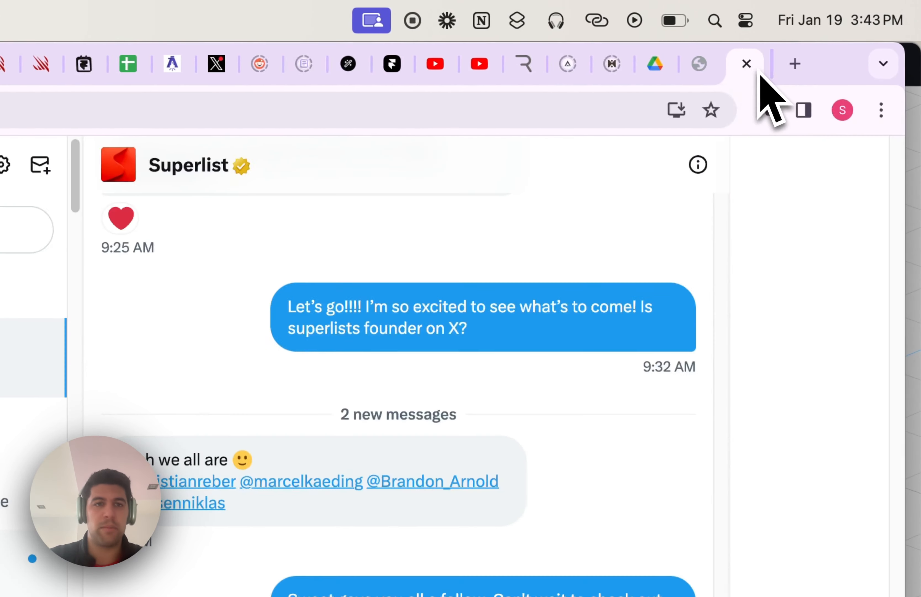
{"action": "left_click", "coordinate": [232, 68]}
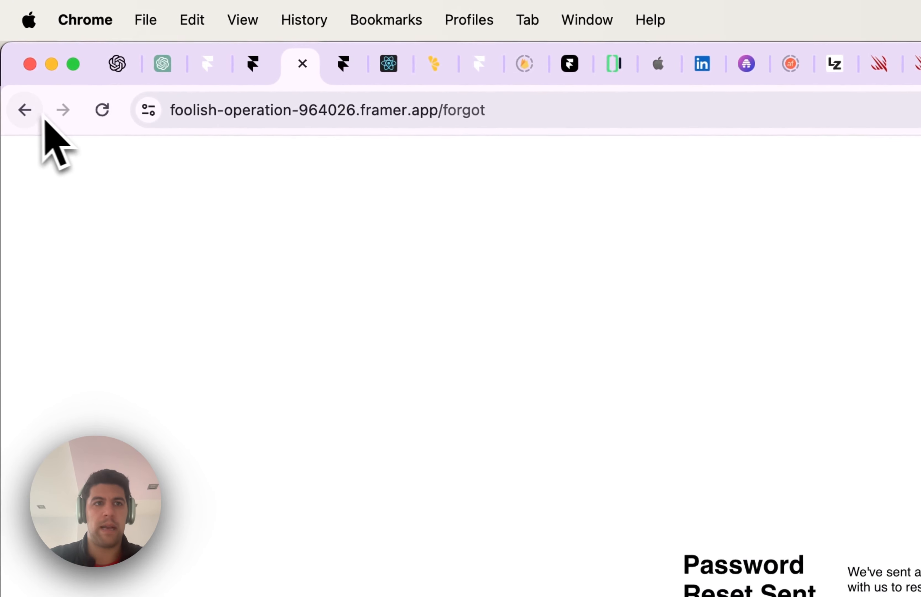
Go back to /Auth and enter the account e-mail and new password in the sign-in form
{"action": "left_click", "coordinate": [24, 108]}
{"action": "left_click", "coordinate": [441, 278]}
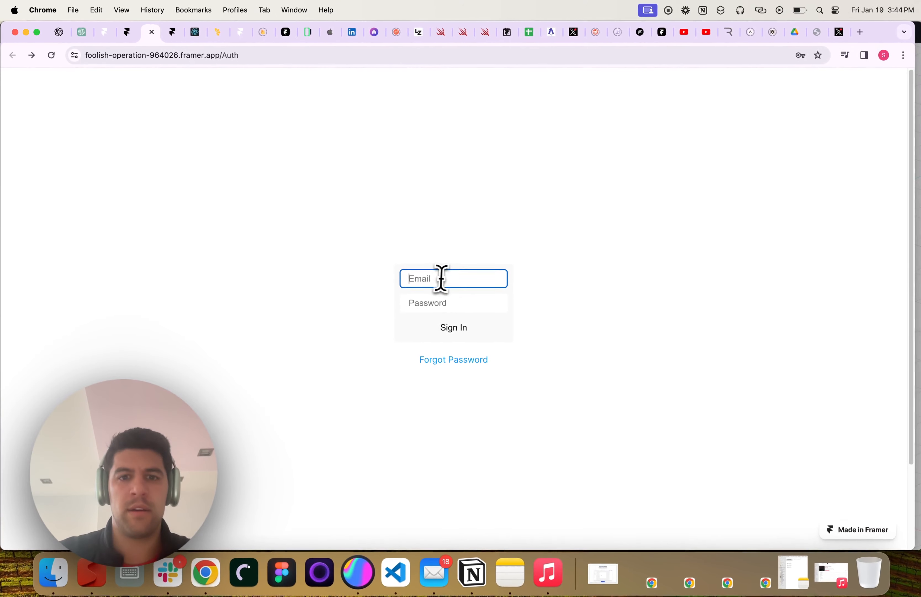
{"action": "type", "text": "d"}
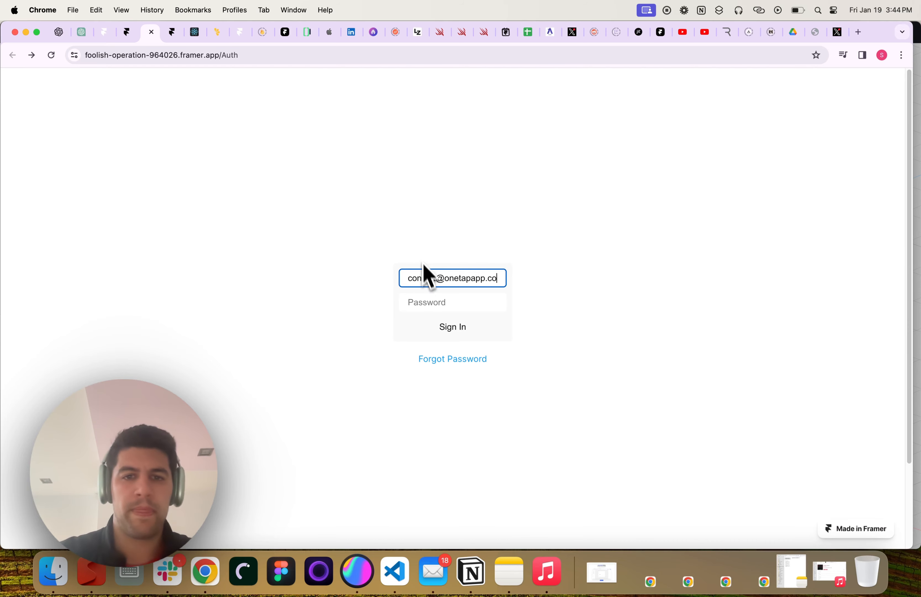
{"action": "left_click", "coordinate": [422, 303]}
{"action": "type", "text": "•••••••"}
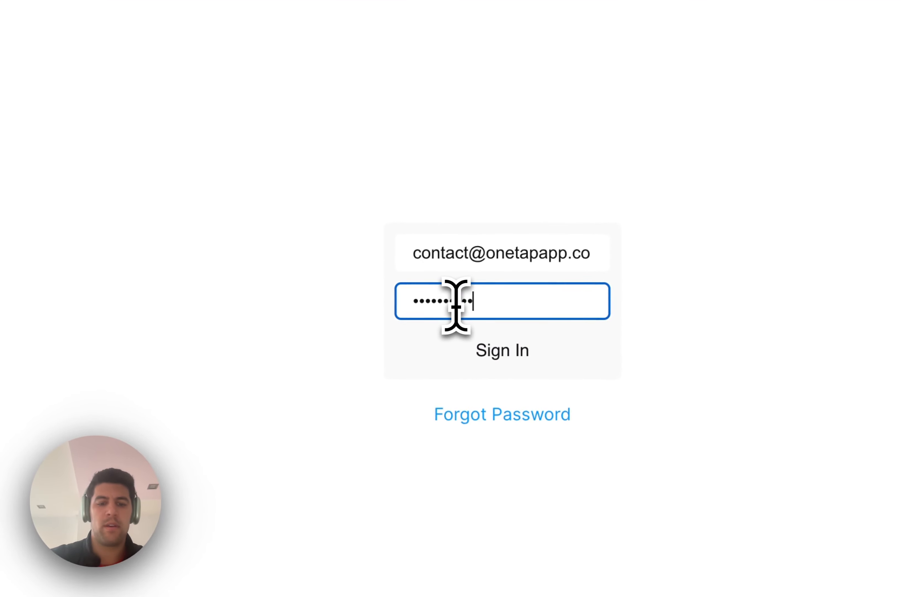
{"action": "key", "text": "super+a"}
{"action": "type", "text": "•••••"}
{"action": "key", "text": "BackSpace"}
{"action": "key", "text": "BackSpace"}
{"action": "key", "text": "BackSpace"}
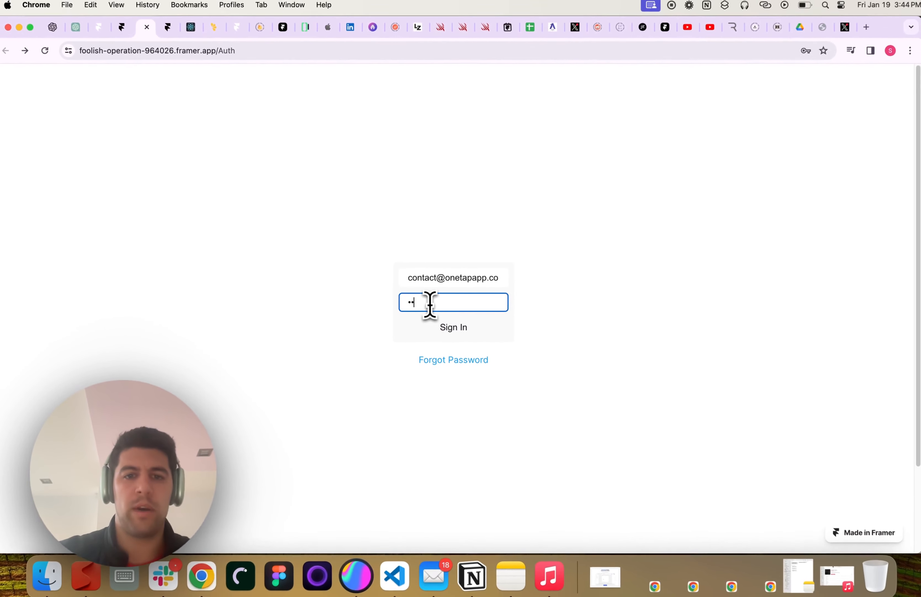
{"action": "type", "text": "•••••••••••"}
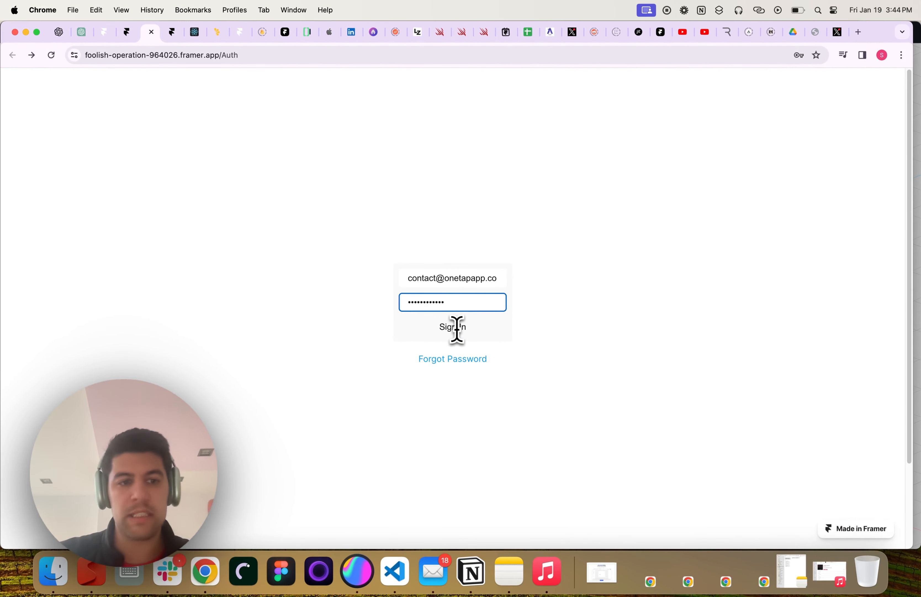
{"action": "left_click", "coordinate": [127, 32]}
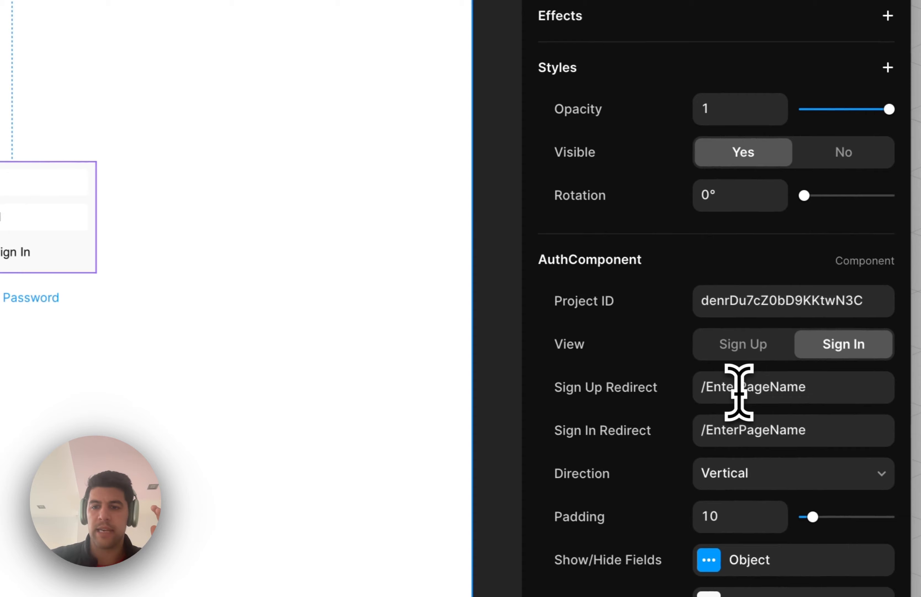
Set the AuthComponent's Sign In Redirect to /blog
{"action": "left_click", "coordinate": [730, 389]}
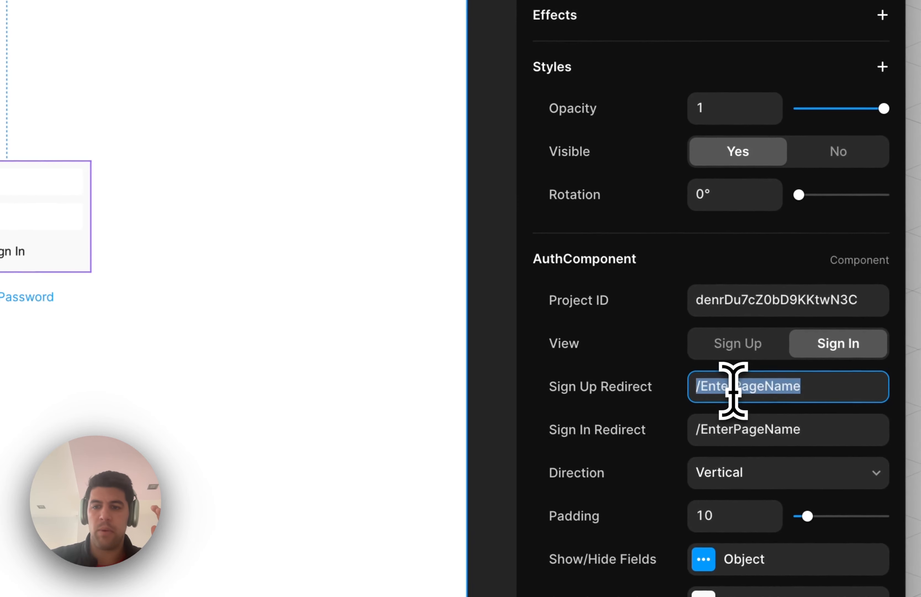
{"action": "left_click", "coordinate": [737, 391]}
{"action": "double_click", "coordinate": [737, 391]}
{"action": "left_click", "coordinate": [734, 427]}
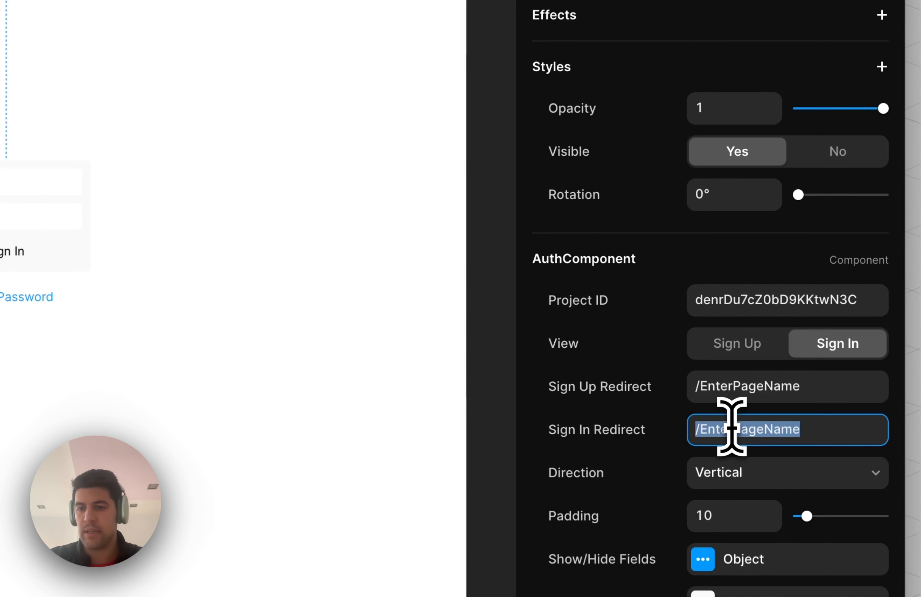
{"action": "double_click", "coordinate": [717, 431]}
{"action": "type", "text": "blog"}
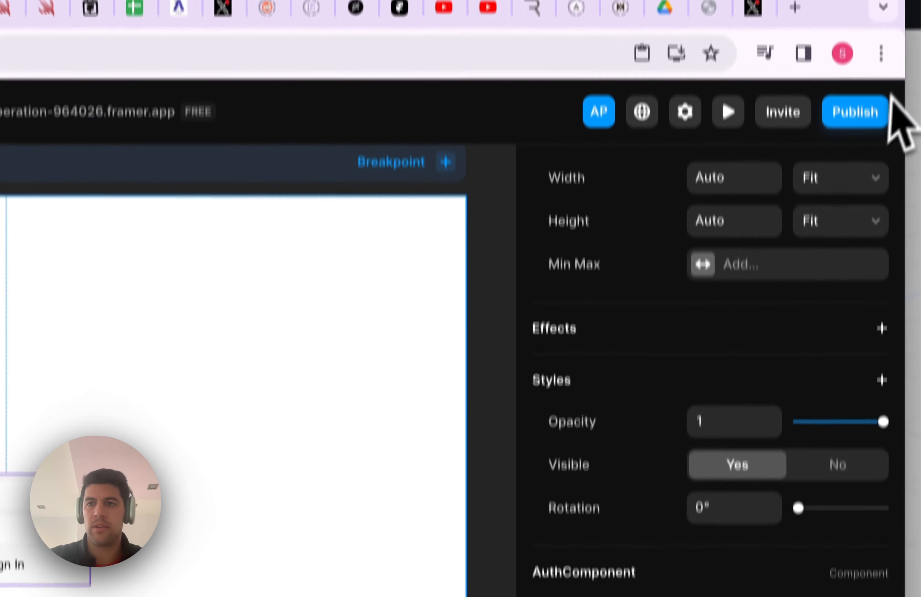
Publish the update to the live site and view its /Auth sign-in page
{"action": "left_click", "coordinate": [853, 110]}
{"action": "left_click", "coordinate": [709, 361]}
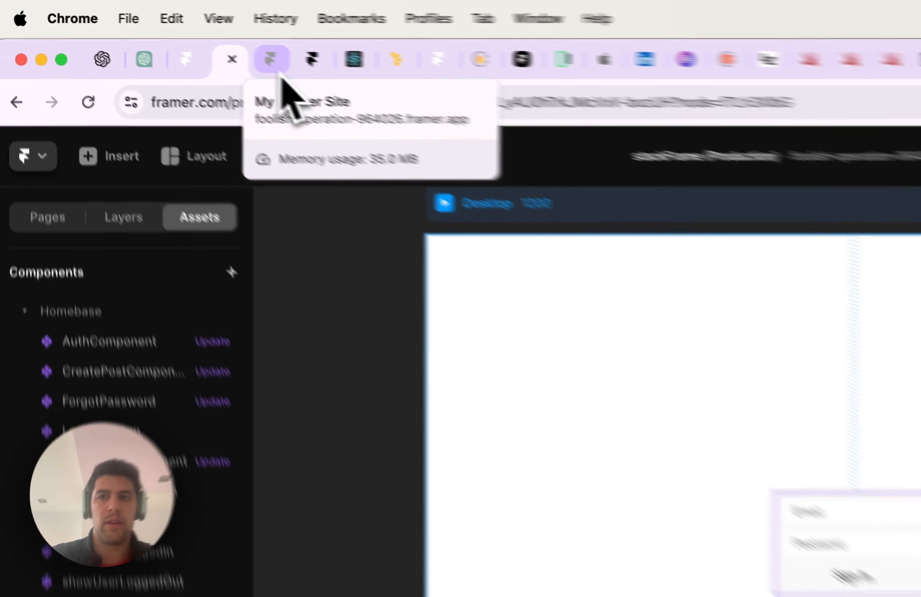
{"action": "left_click", "coordinate": [279, 68]}
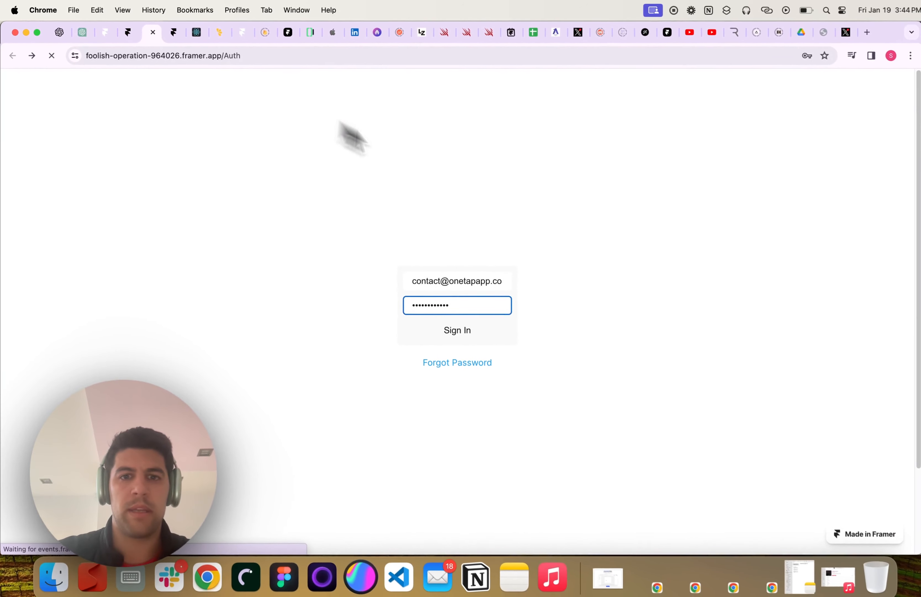
Enter the account e-mail on /Auth, then follow the Forgot Password link to /forgot
{"action": "left_click", "coordinate": [457, 276]}
{"action": "key", "text": "Tab"}
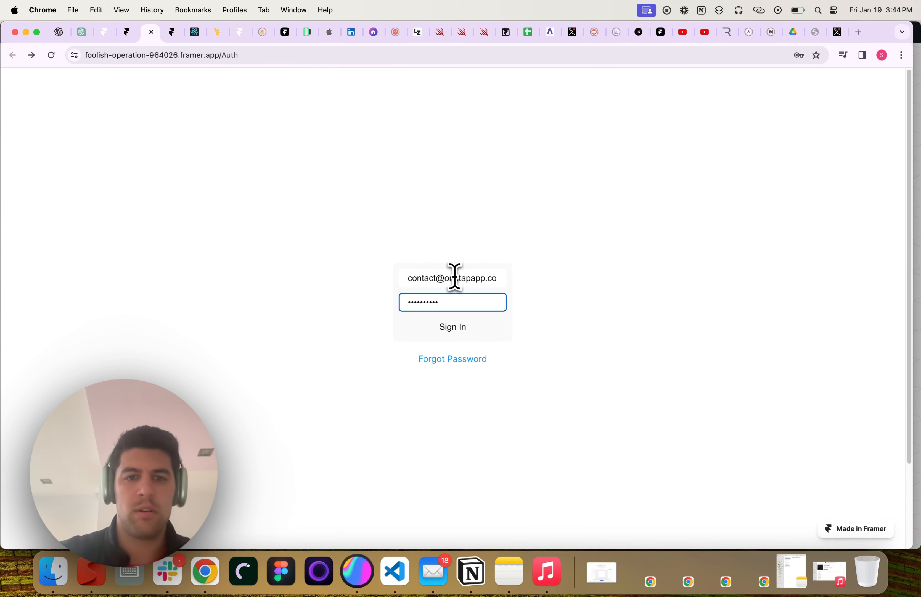
{"action": "left_click", "coordinate": [459, 318]}
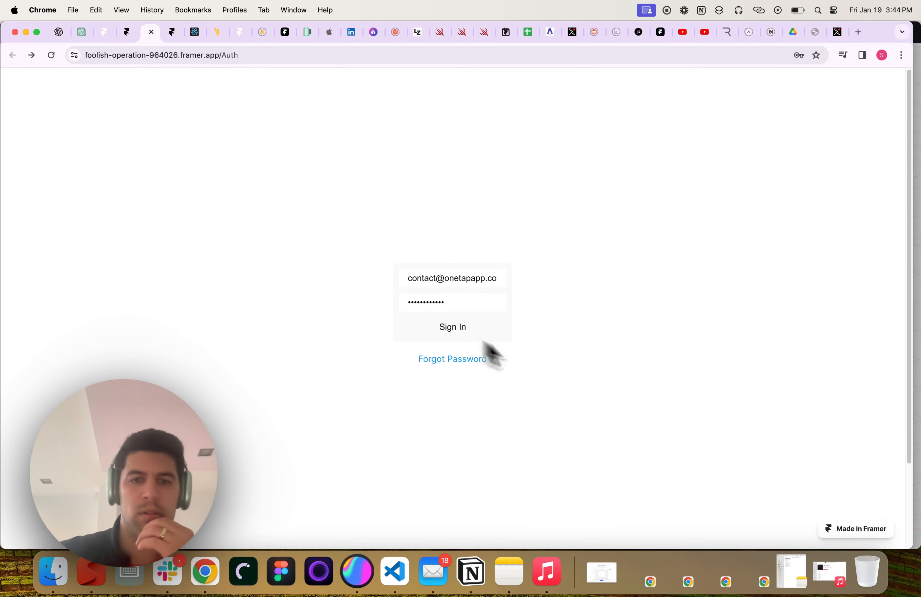